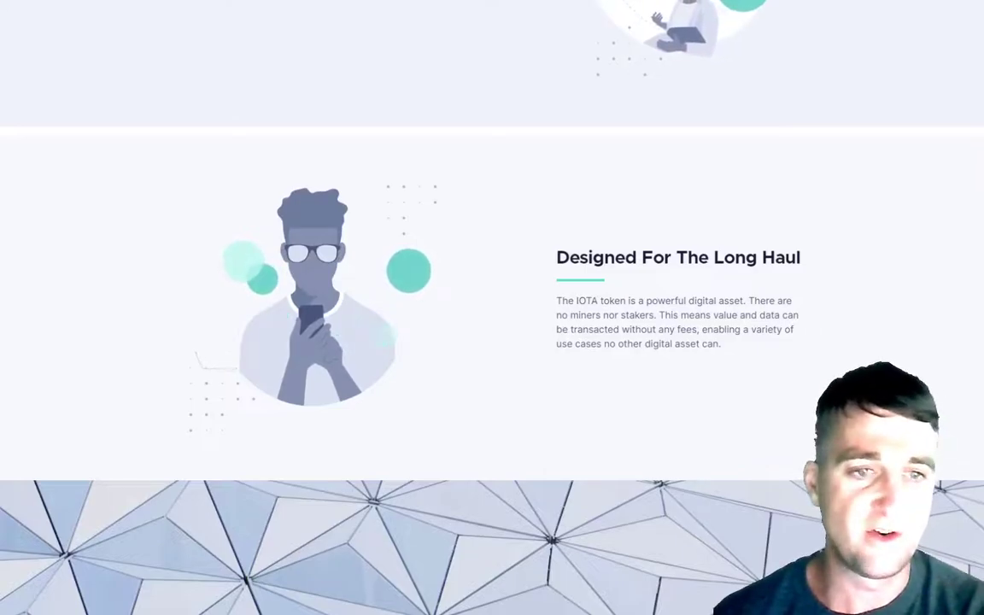
Scroll down the IOTA website past the token overview.
scroll(492, 308, "down", 1)
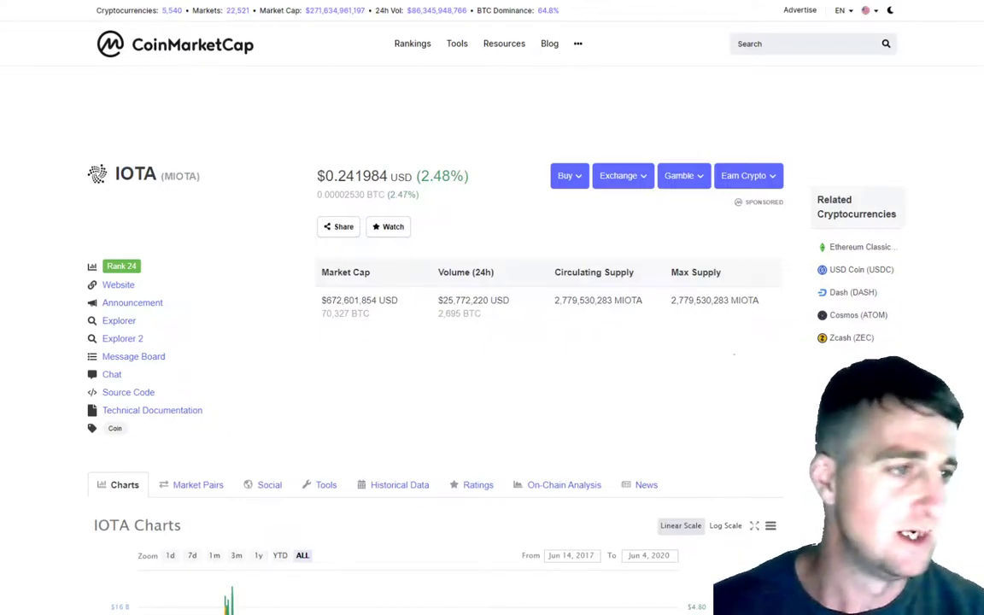
left_click_drag(315, 176, 389, 176)
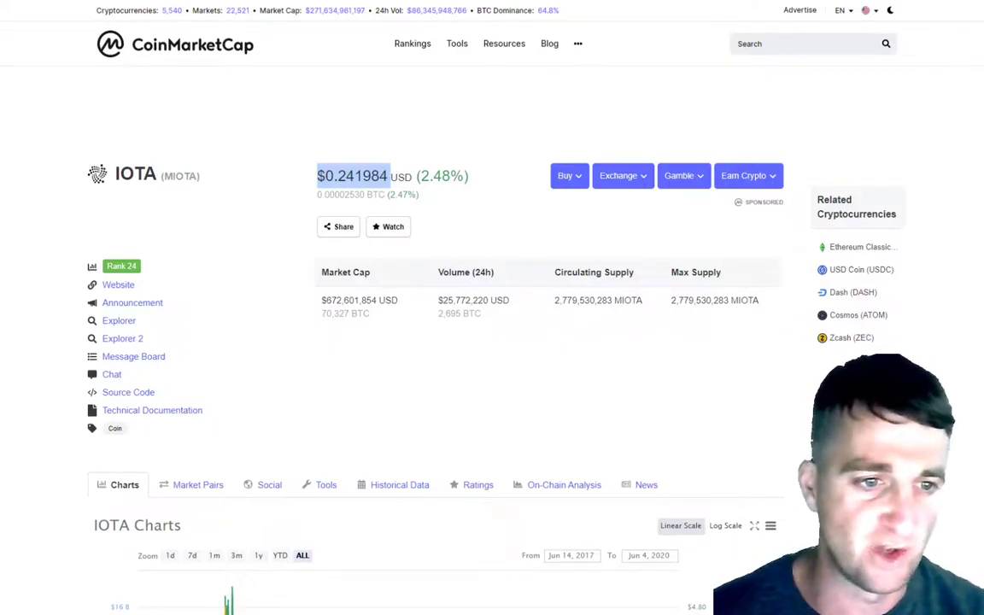
scroll(427, 341, "down", 5)
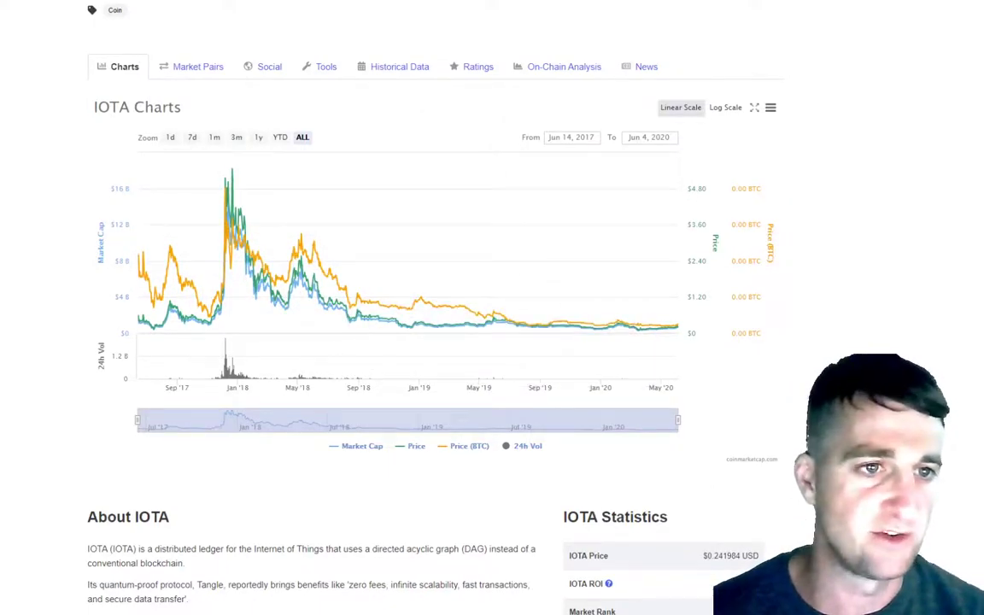
scroll(492, 307, "down", 3)
scroll(492, 308, "down", 1)
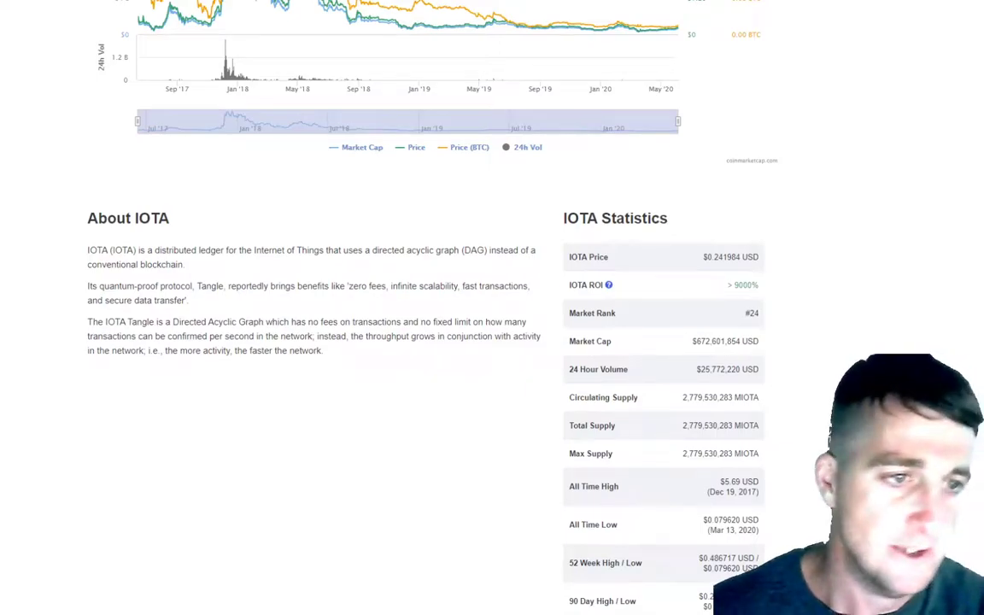
scroll(389, 307, "down", 2)
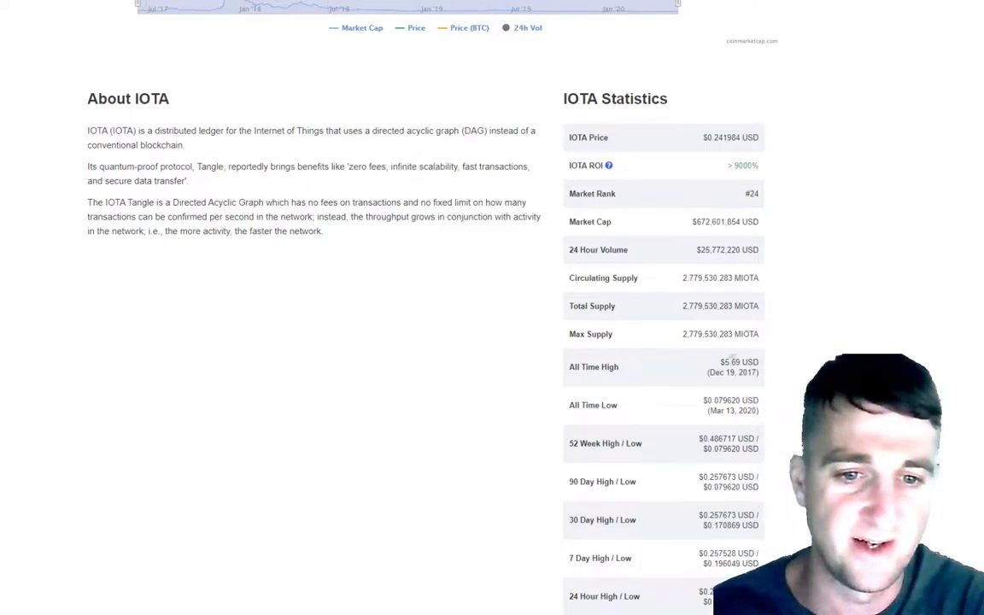
scroll(427, 307, "up", 9)
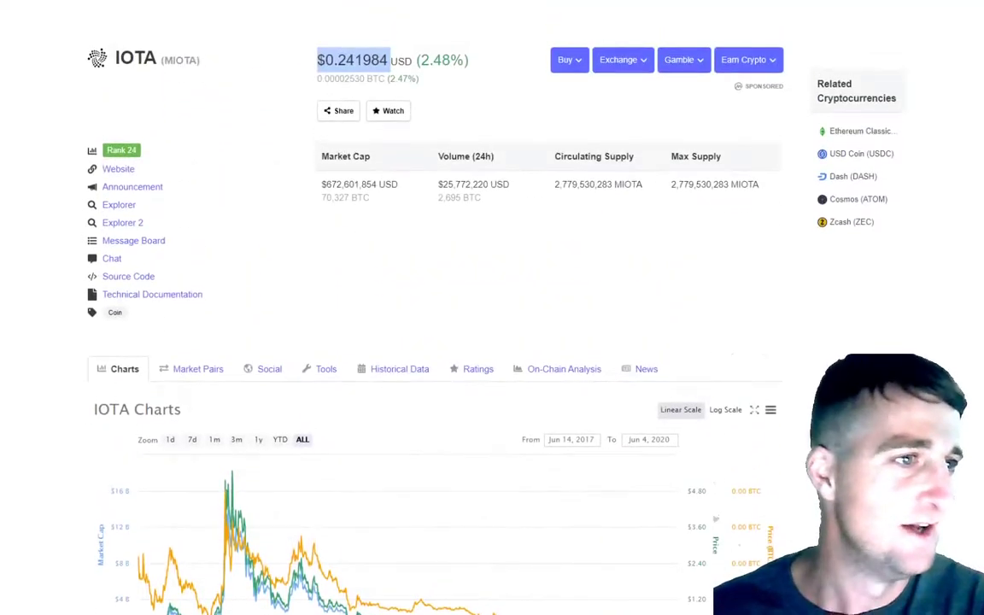
scroll(427, 307, "down", 5)
scroll(427, 308, "down", 3)
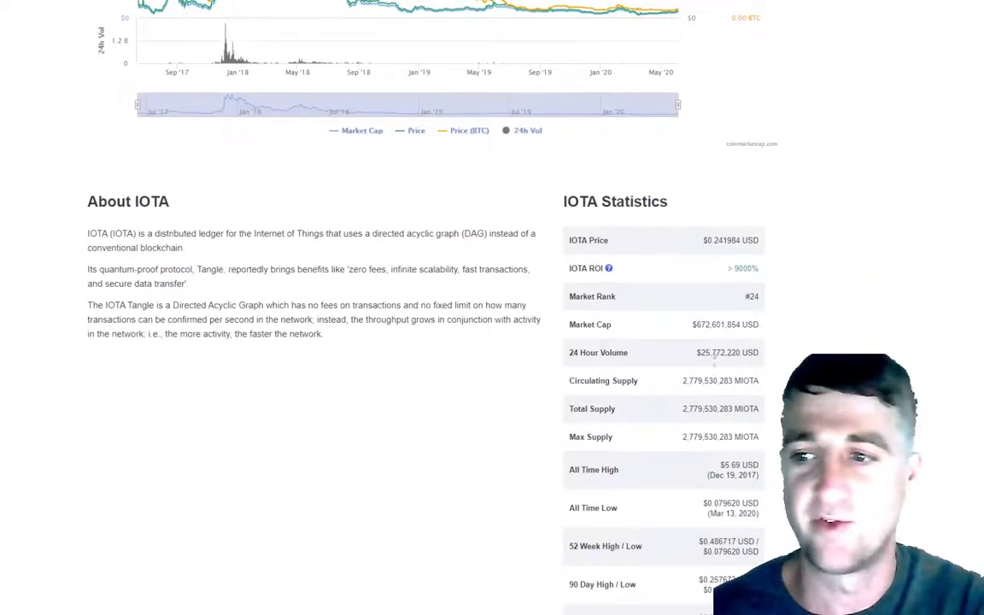
scroll(393, 308, "up", 4)
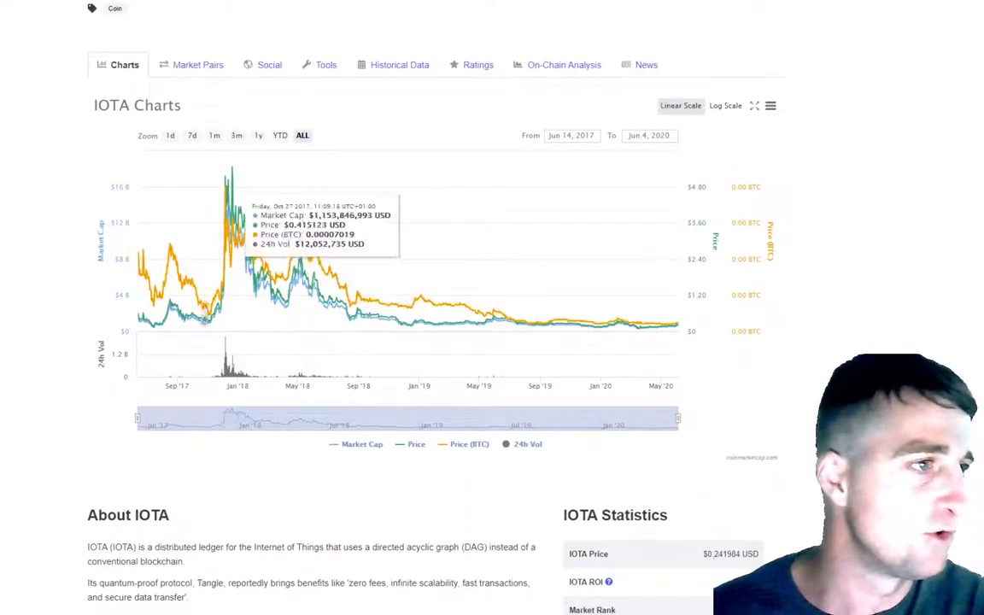
Open IOTA's Market Pairs table and browse its 53 pairs, led by Binance IOTA/USDT at $0.243855.
left_click(195, 65)
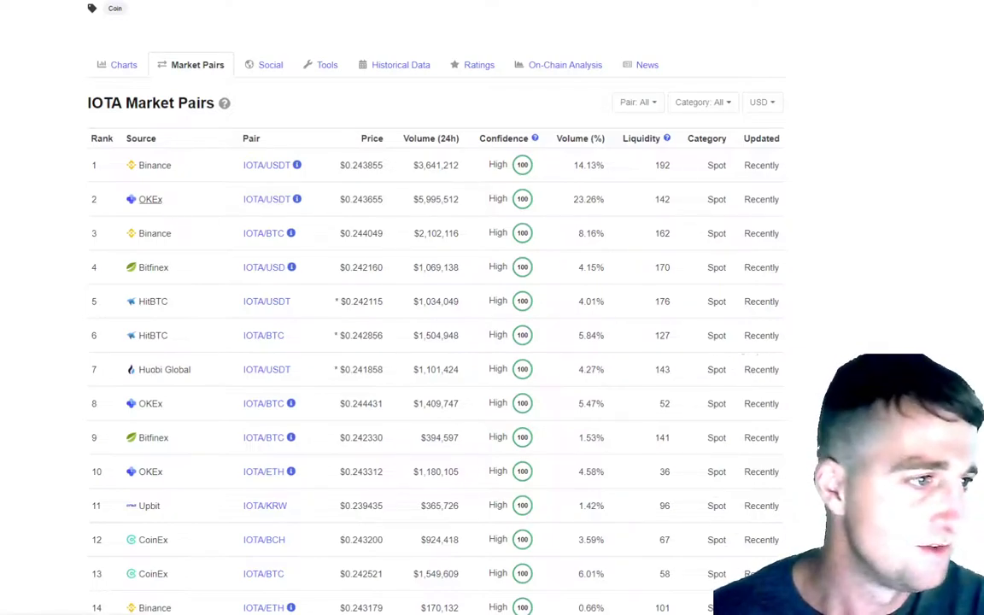
scroll(393, 341, "down", 1)
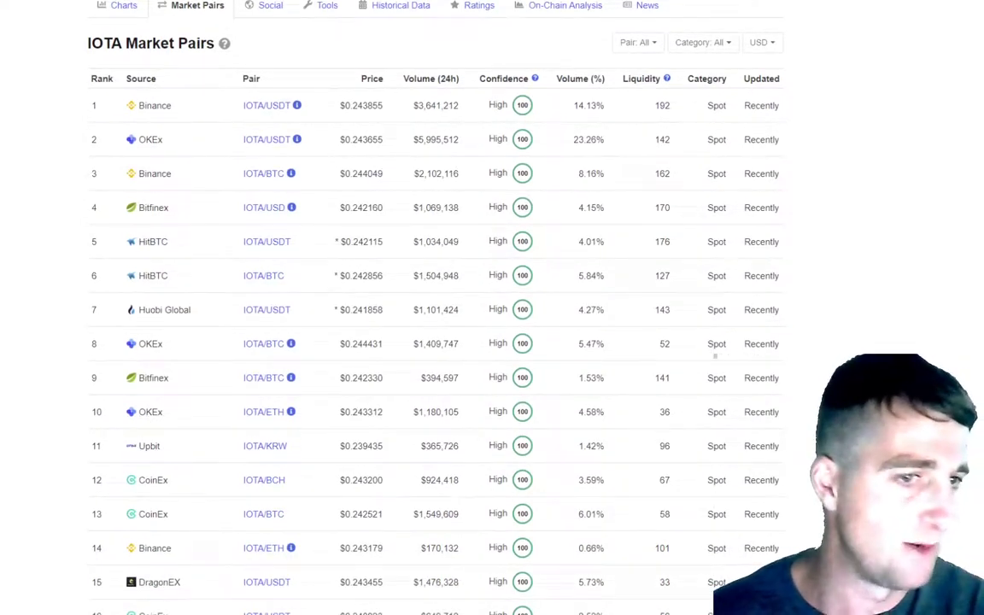
scroll(393, 341, "down", 10)
scroll(393, 342, "down", 8)
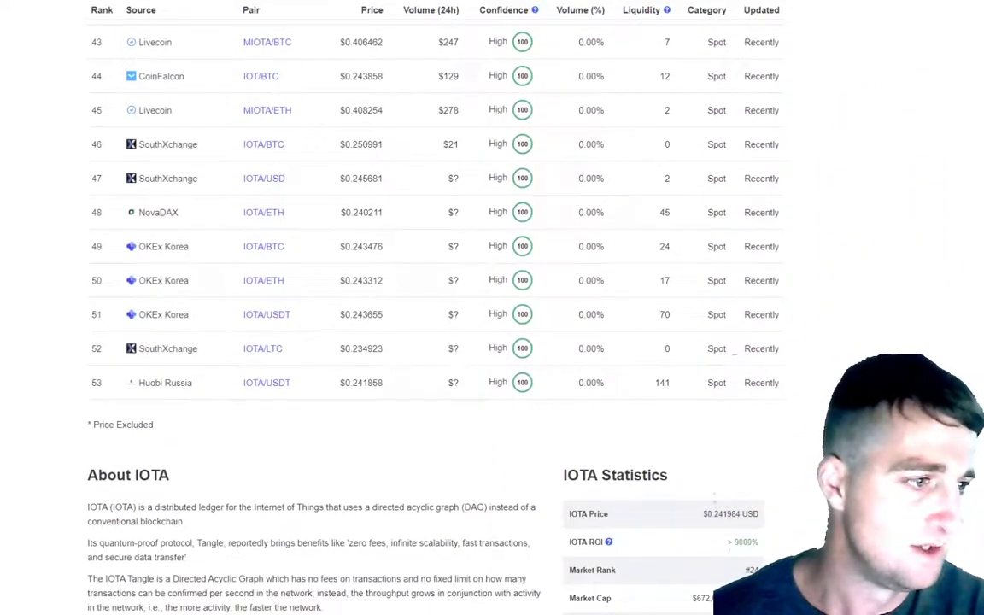
scroll(393, 342, "up", 2)
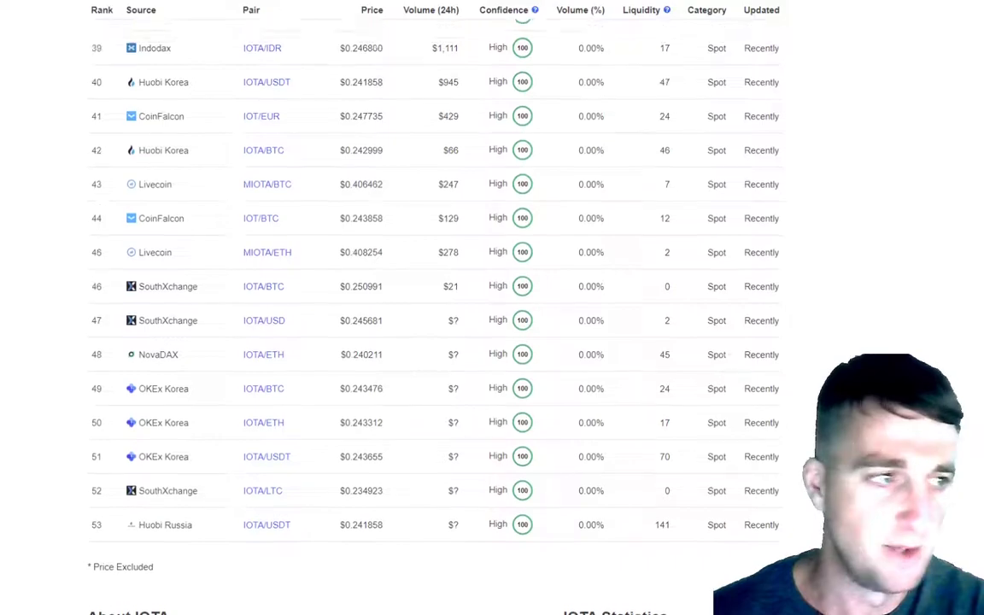
scroll(393, 342, "up", 18)
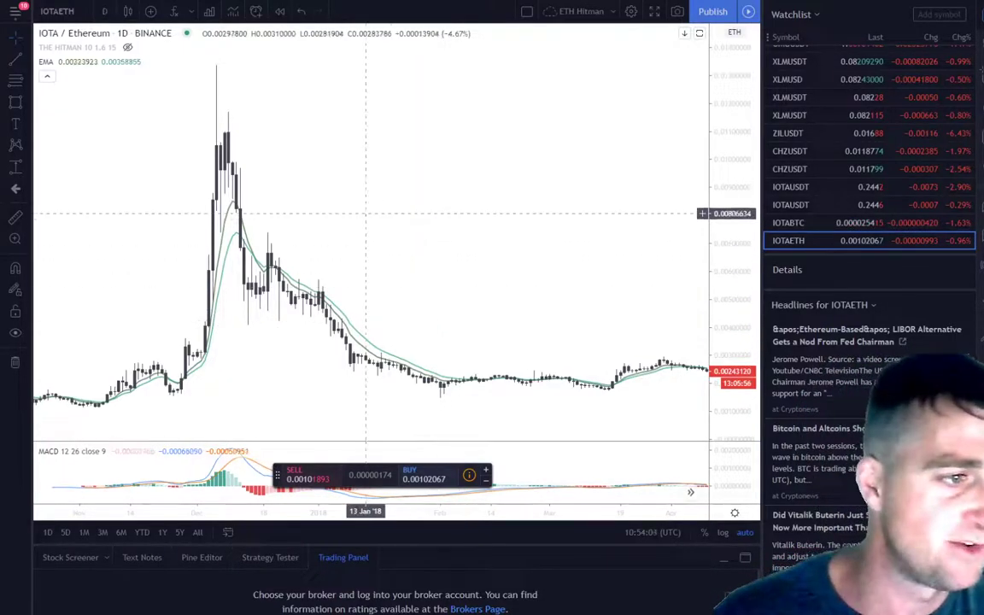
Measure the Nov '17 IOTA/ETH rally as 725.33% with Price Range, then load IOTAUSDT.
scroll(443, 275, "down", 5)
scroll(352, 205, "up", 3)
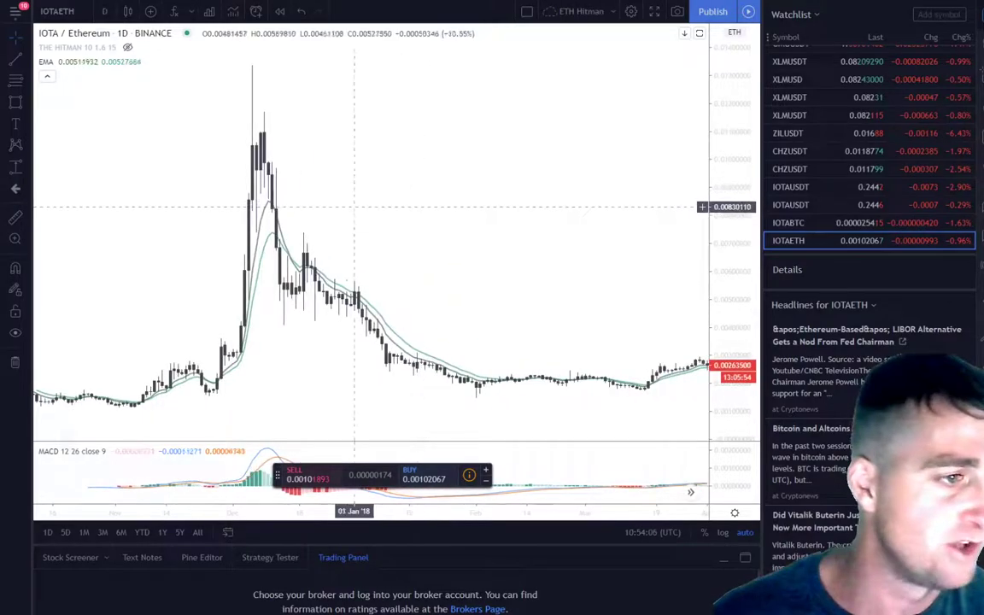
scroll(348, 204, "down", 2)
scroll(347, 205, "up", 2)
scroll(239, 171, "left", 3)
left_click(15, 166)
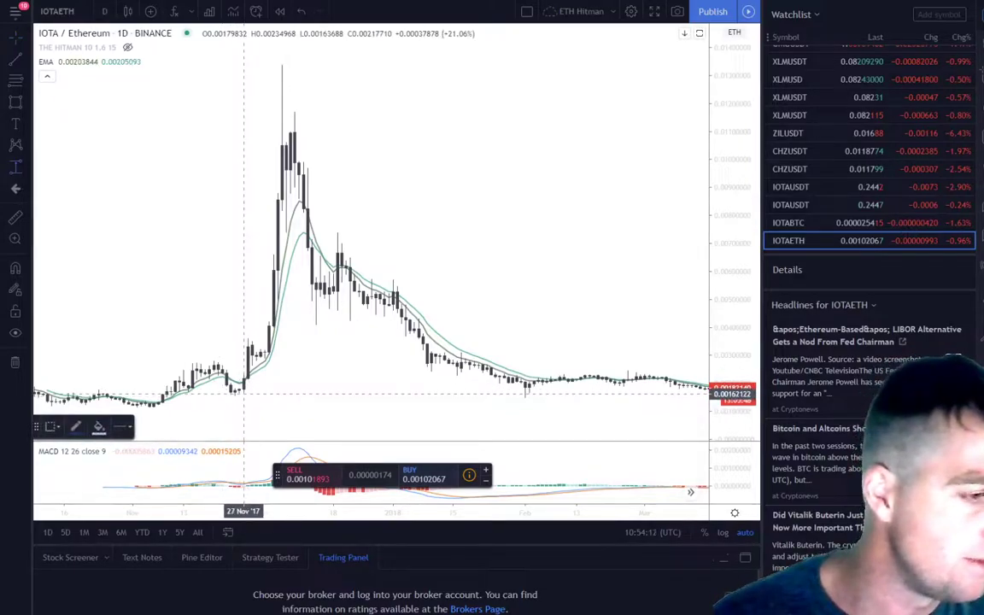
left_click(244, 393)
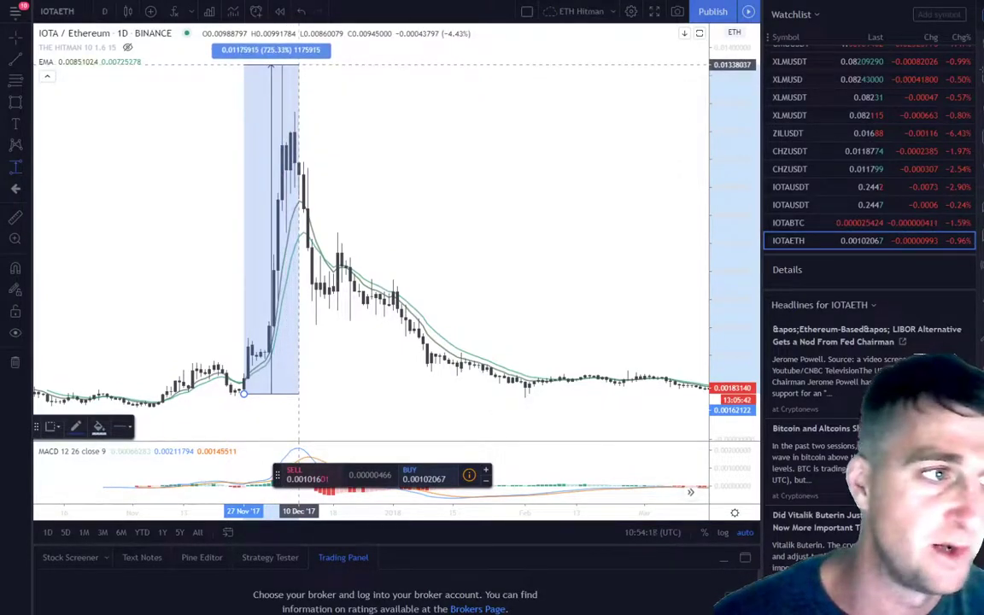
left_click(298, 65)
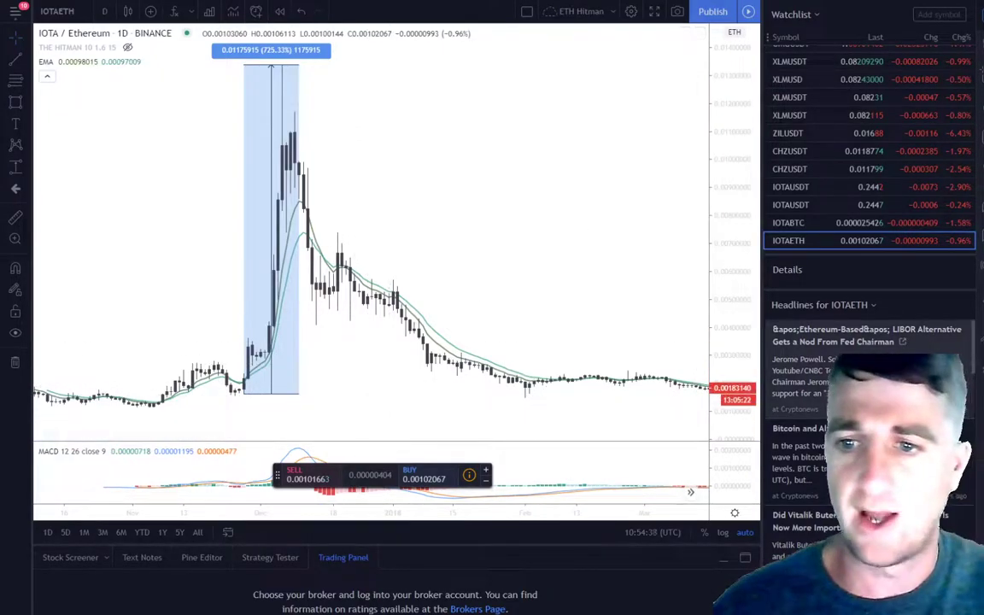
left_click(820, 186)
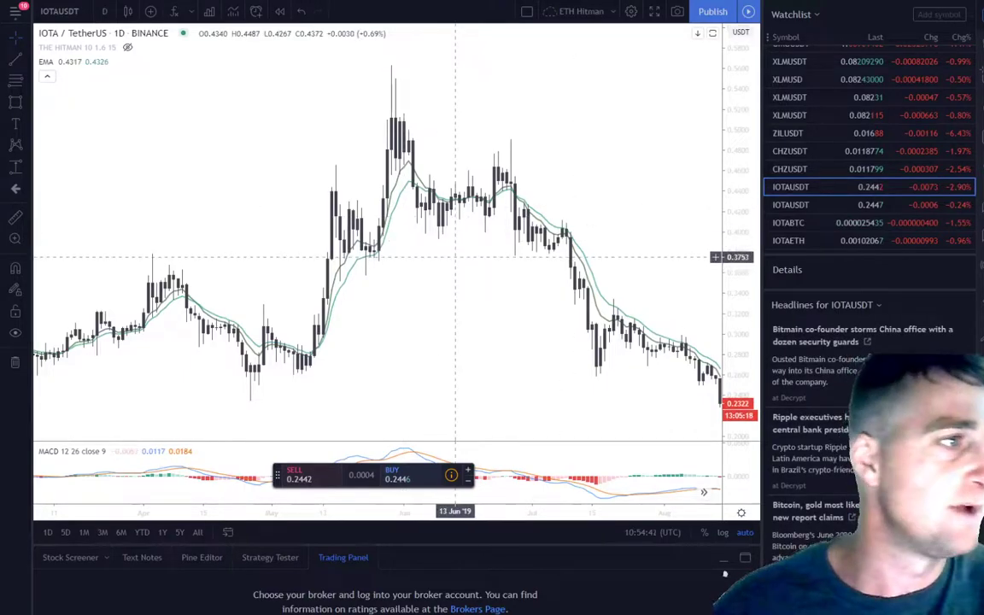
Draw an orange rectangle zone near 0.25 from the latest bar back to late April 2019.
scroll(455, 256, "left", 10)
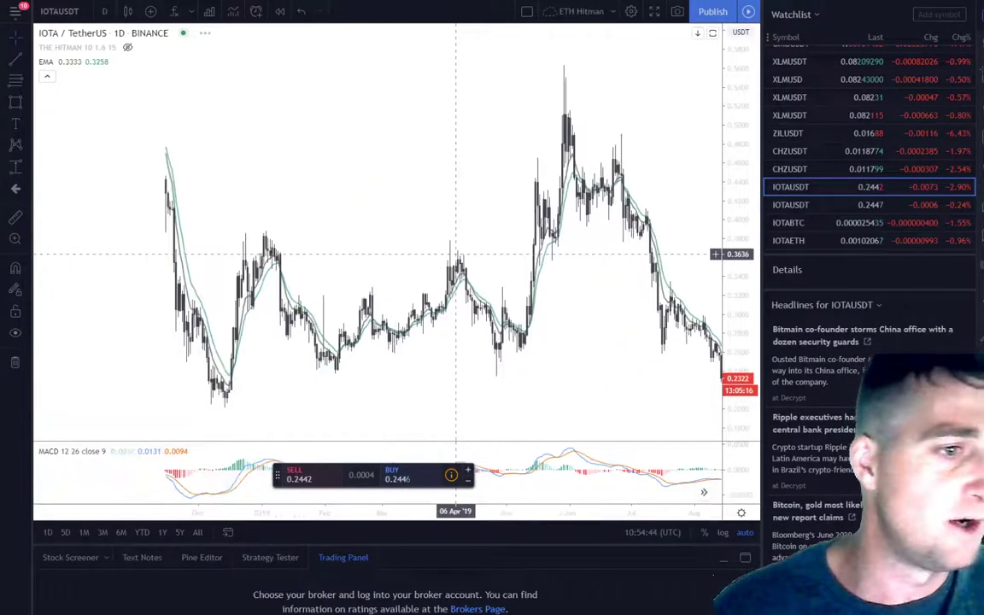
scroll(455, 254, "down", 5)
scroll(364, 210, "up", 5)
scroll(365, 210, "down", 3)
scroll(629, 220, "up", 2)
scroll(629, 220, "down", 4)
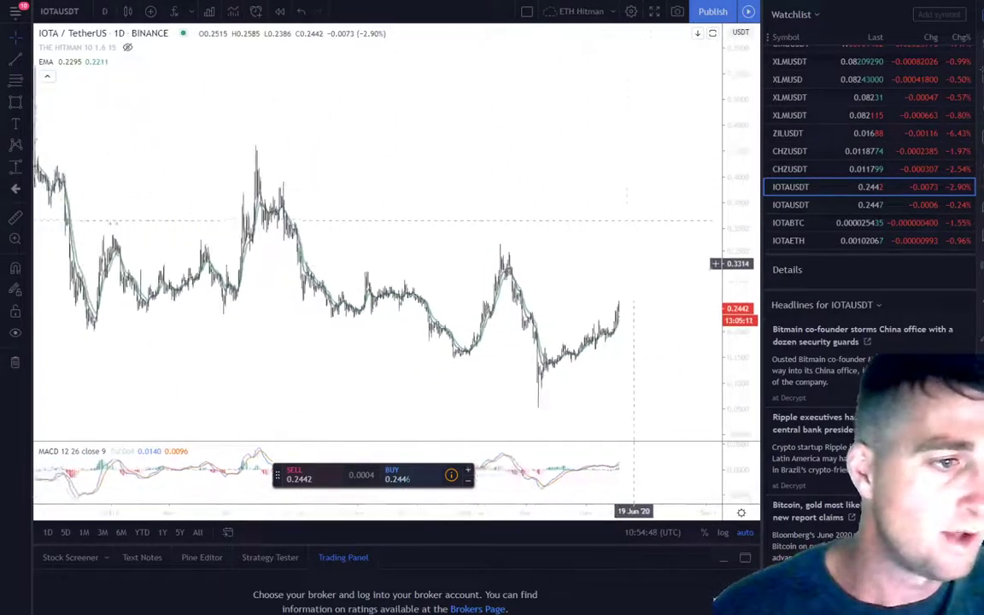
scroll(640, 290, "up", 4)
scroll(641, 290, "up", 2)
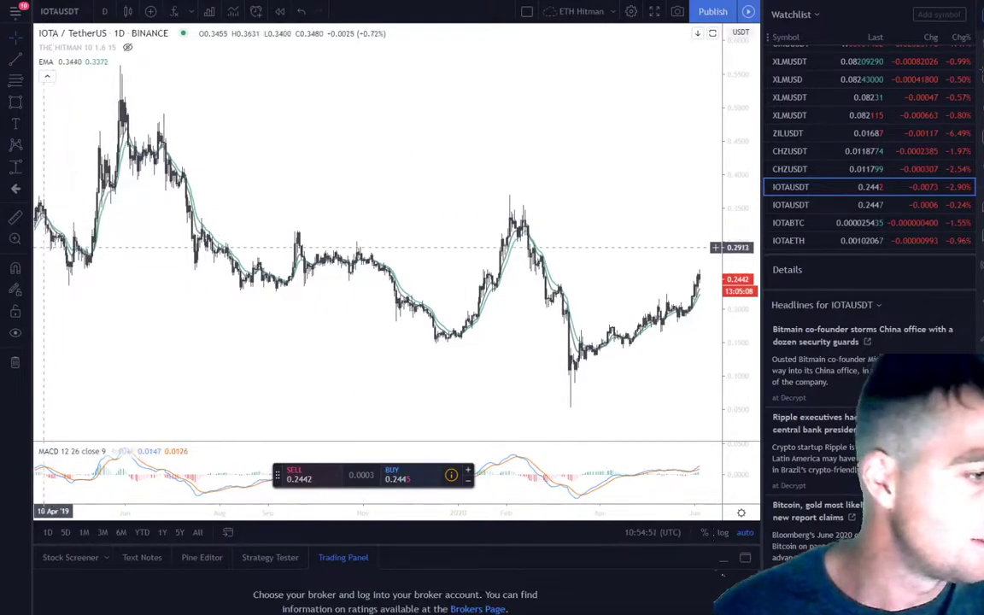
scroll(547, 175, "right", 2)
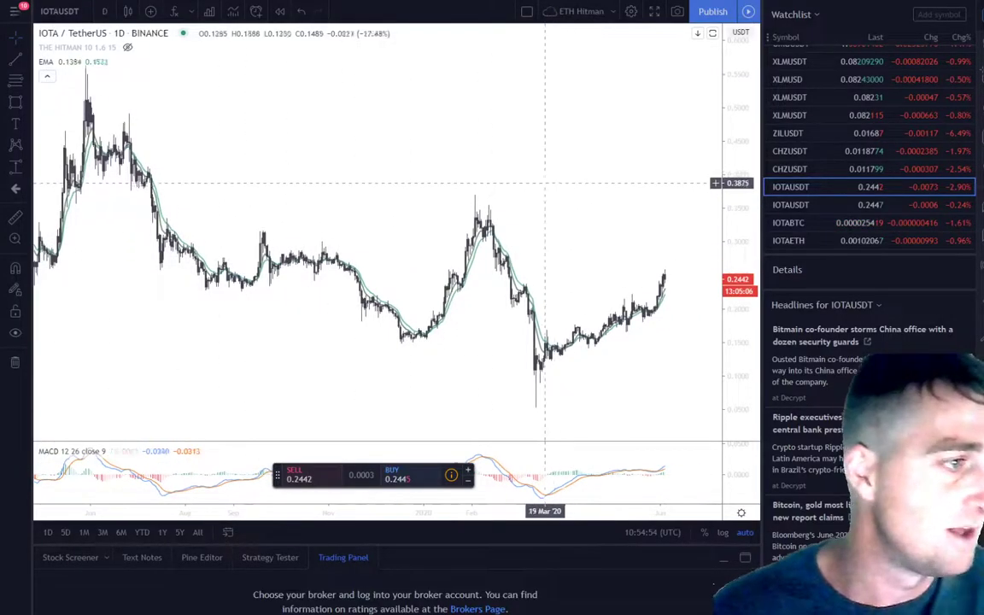
scroll(461, 171, "left", 2)
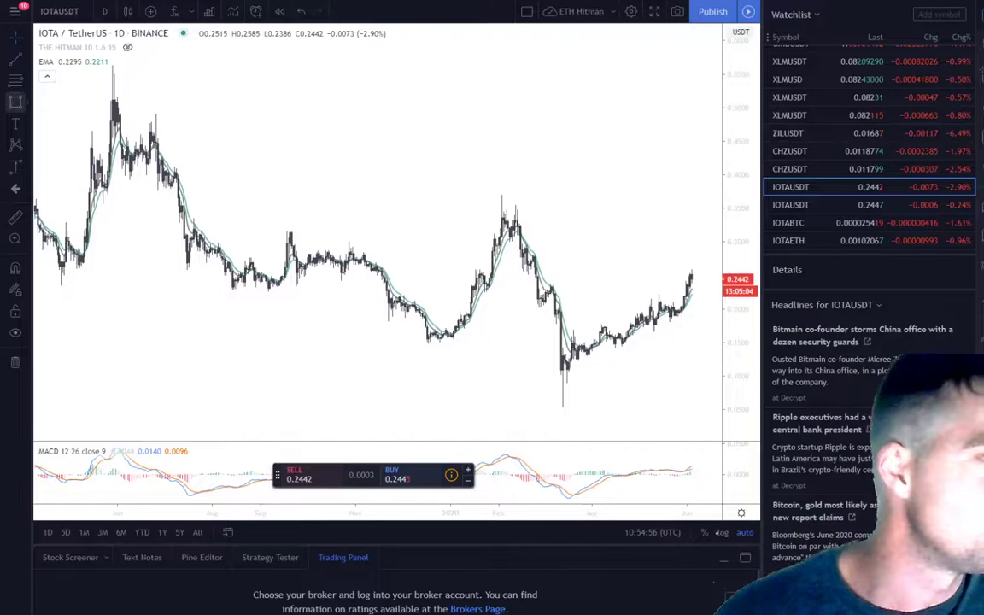
left_click(16, 101)
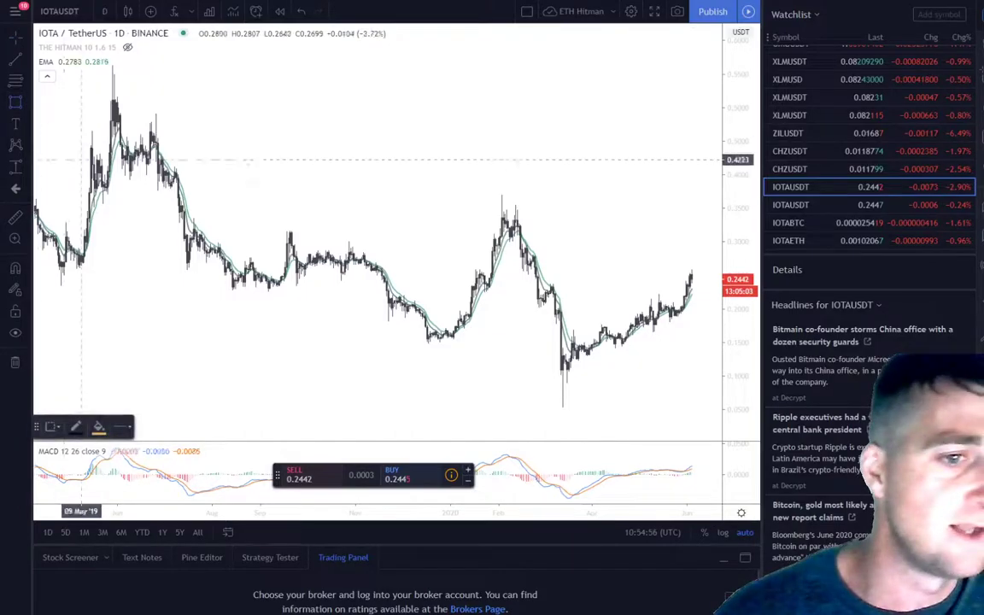
left_click(707, 273)
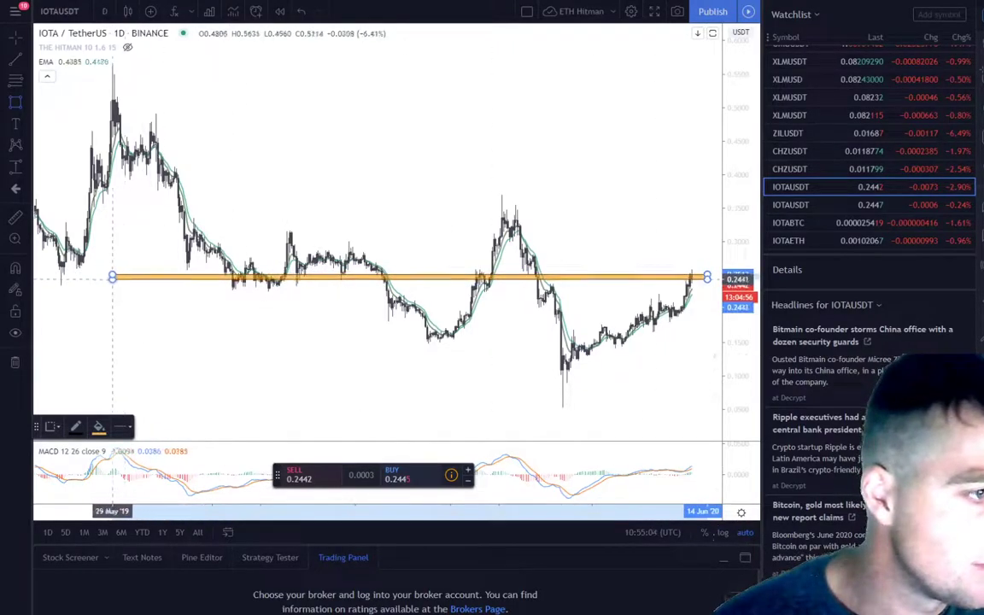
left_click(52, 276)
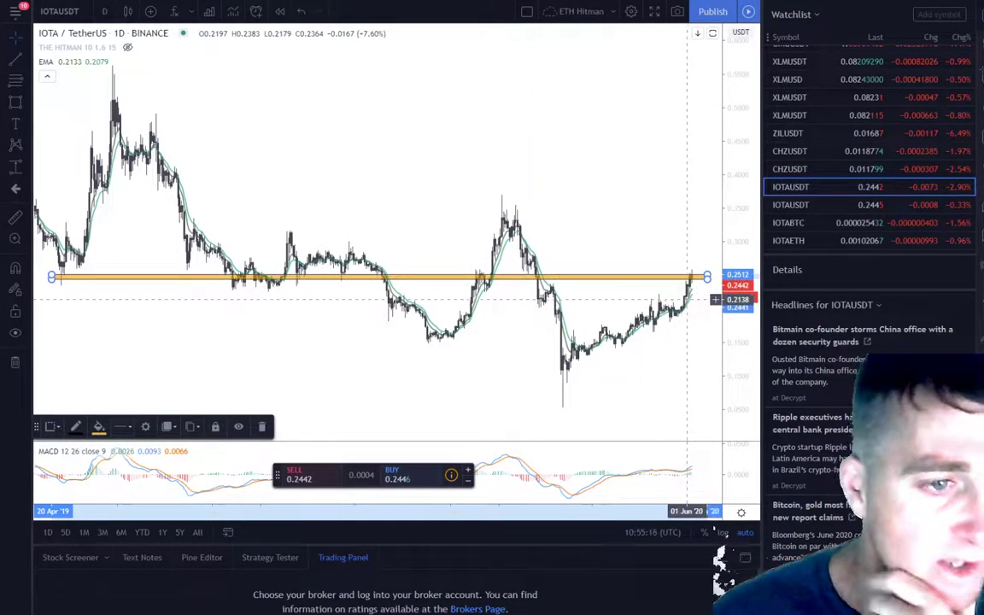
Clone the orange zone and move the copy up to about 0.28.
right_click(520, 277)
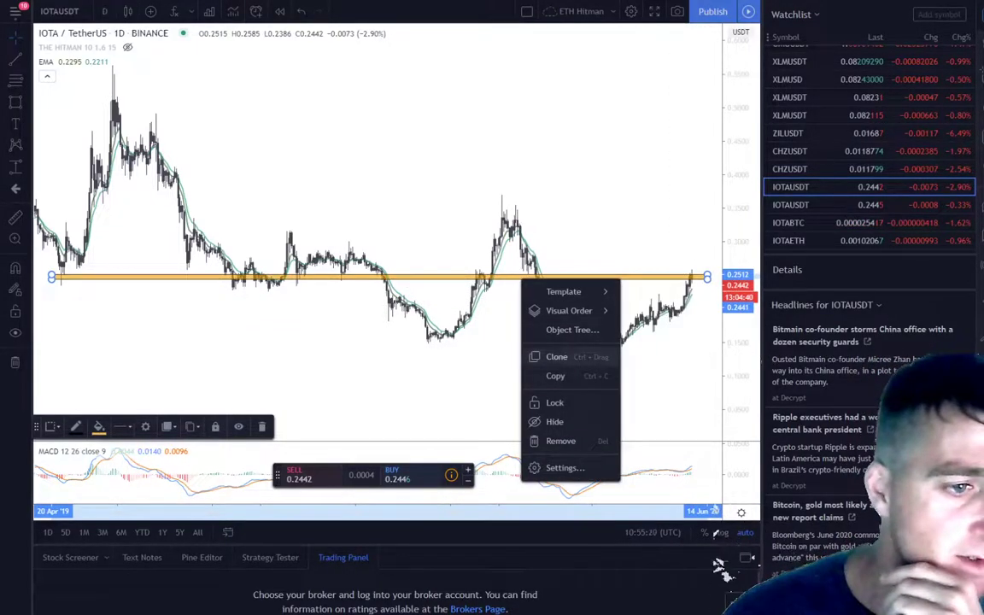
left_click(546, 356)
left_click(546, 256)
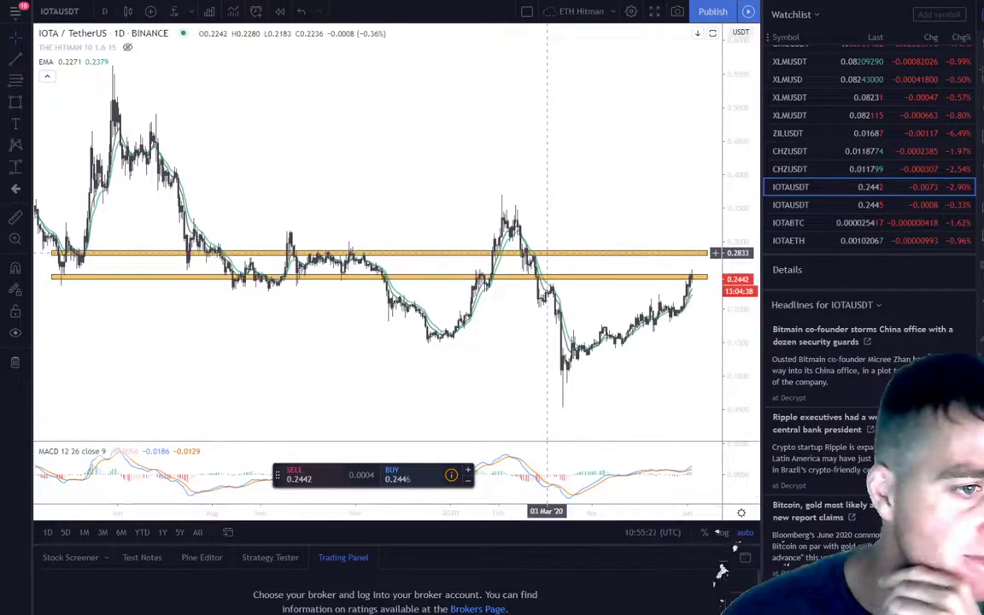
left_click_drag(548, 252, 543, 233)
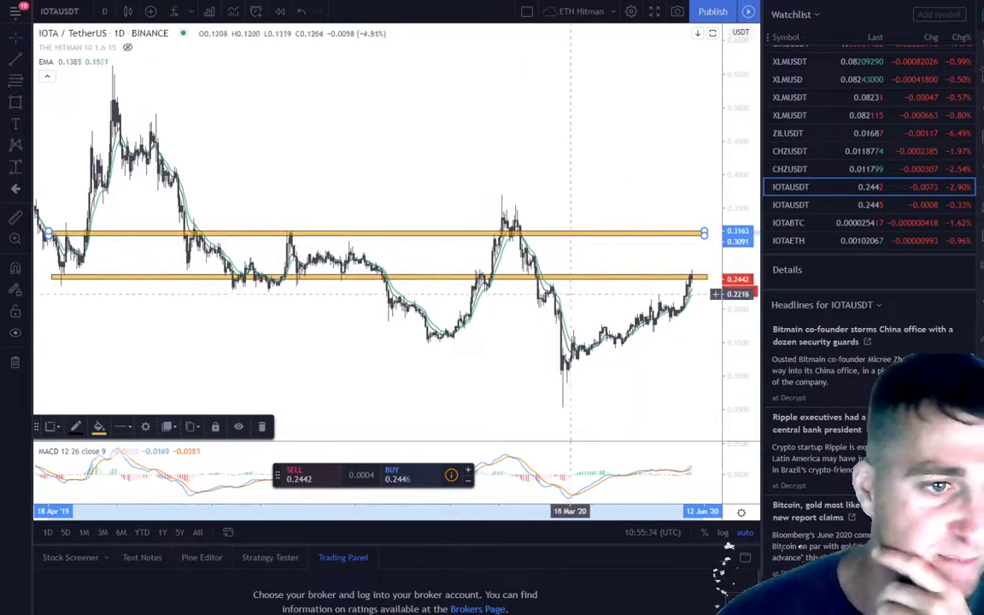
Clone the upper orange zone and move the copy down to about 0.19.
left_click(615, 236)
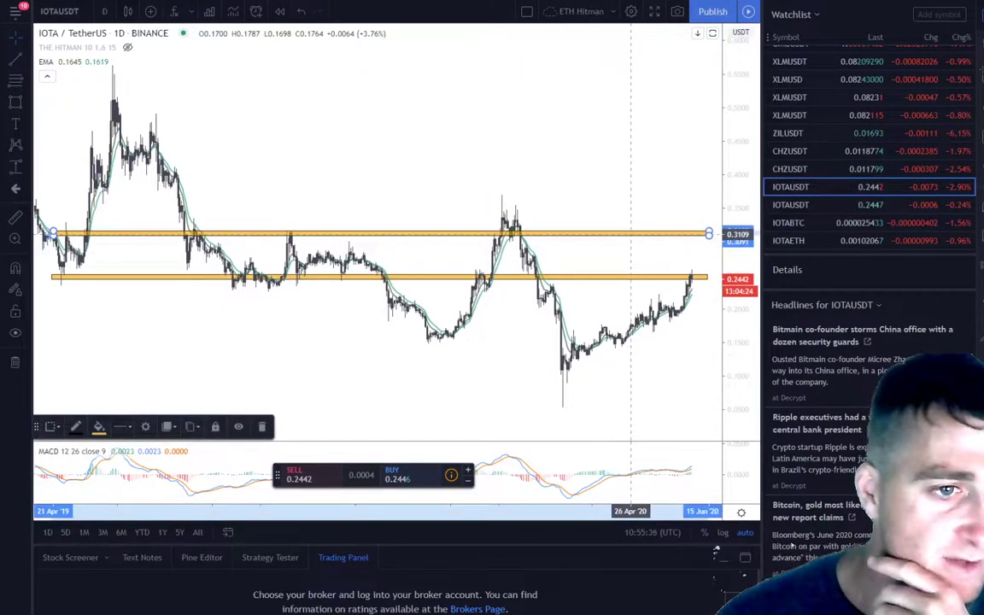
right_click(614, 234)
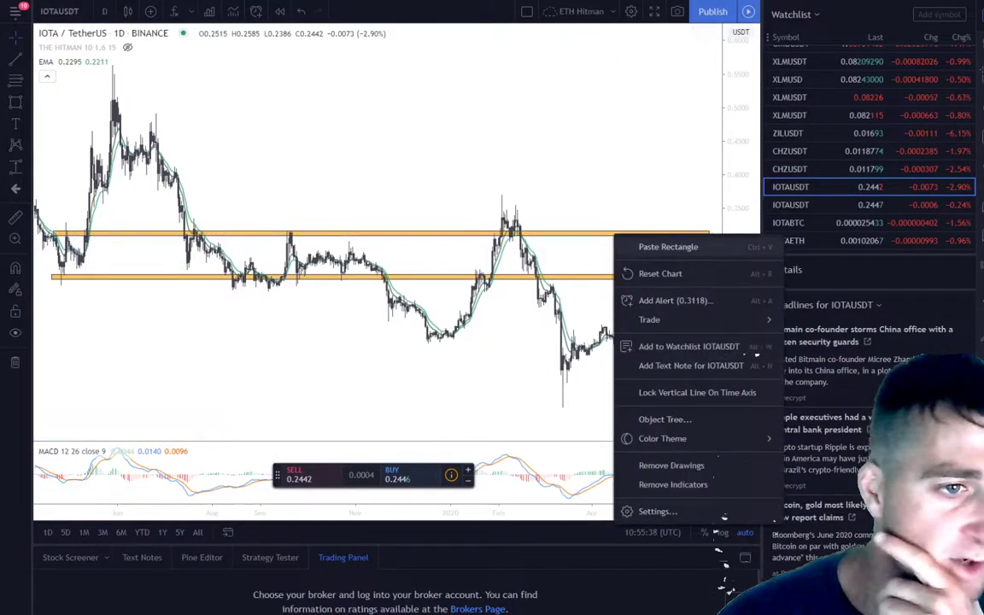
mouse_move(709, 320)
left_click(571, 234)
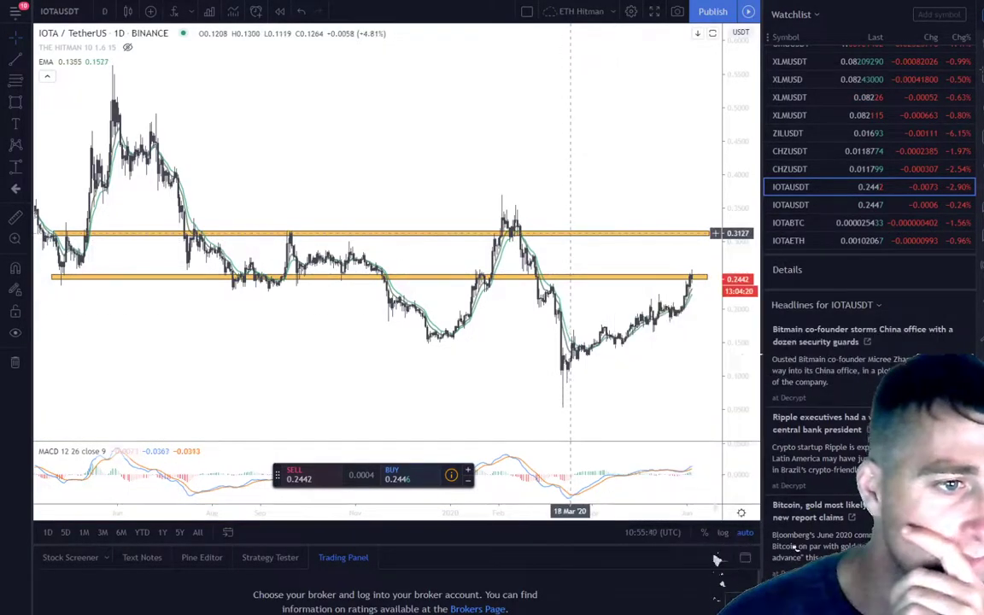
right_click(571, 234)
mouse_move(613, 244)
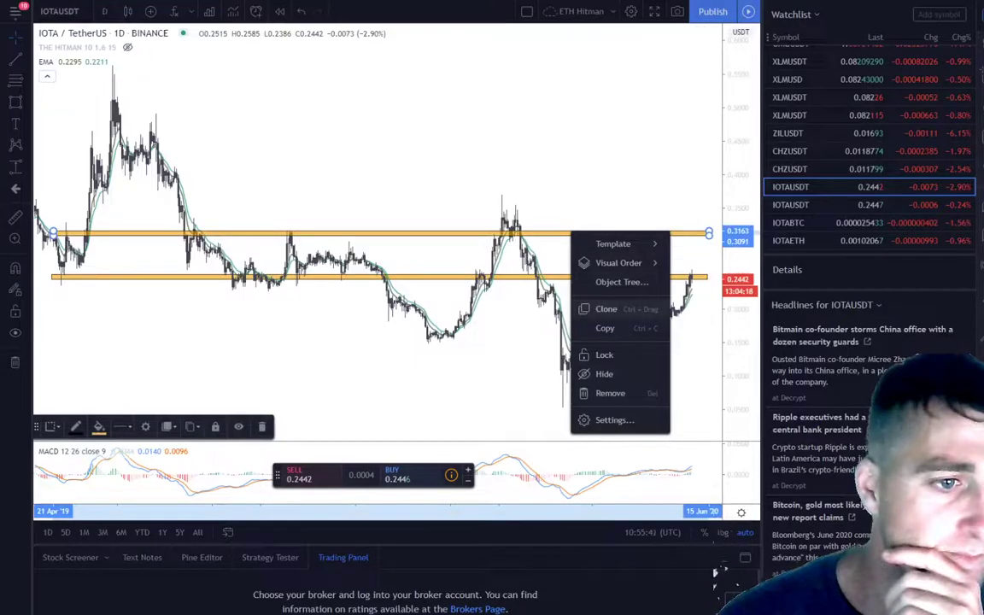
left_click(607, 310)
left_click_drag(572, 208, 581, 315)
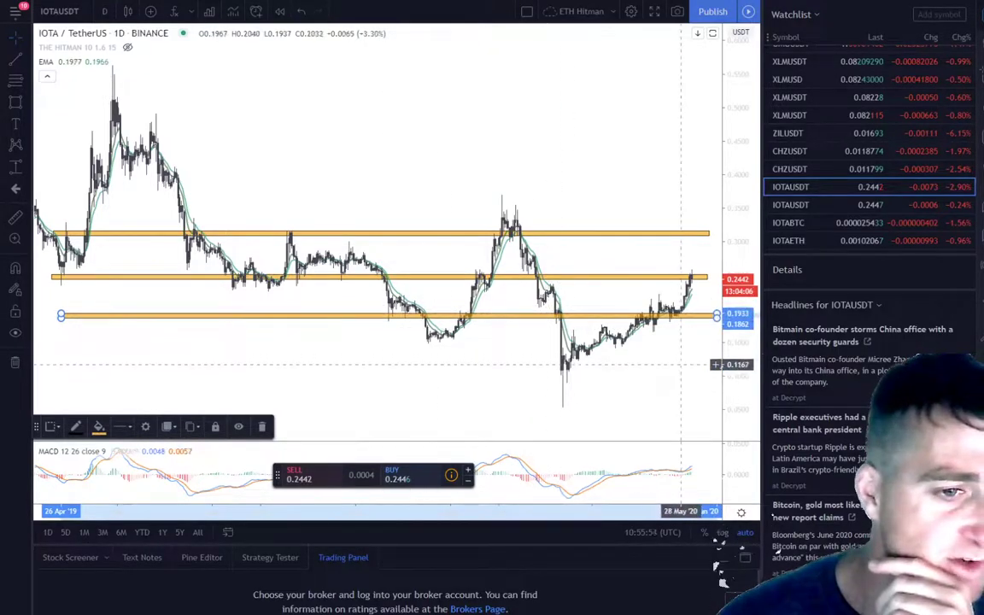
Pan the chart toward the latest candles to review the new 0.19 zone.
left_click_drag(676, 362, 629, 358)
left_click(655, 314)
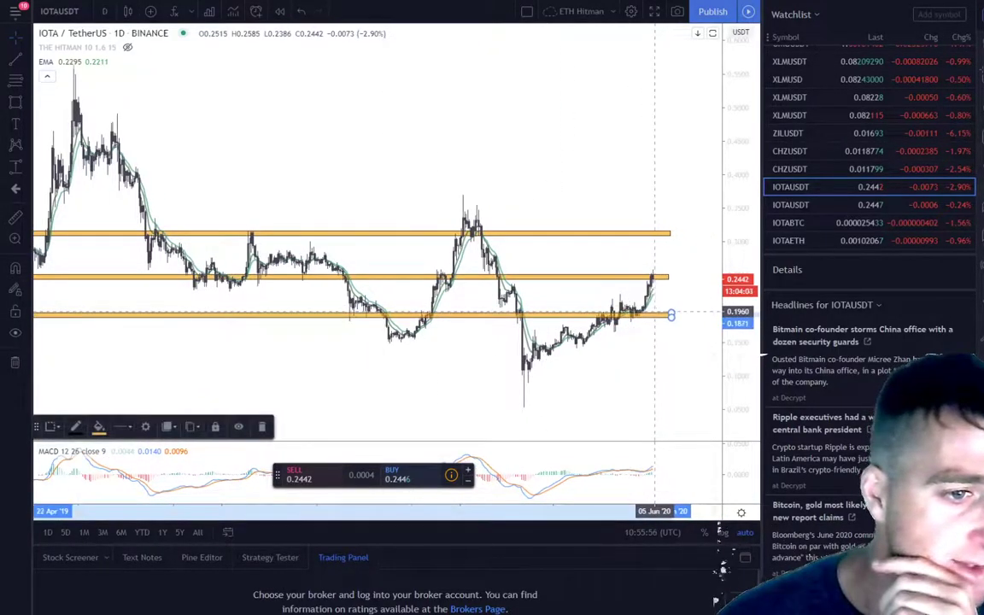
scroll(655, 346, "up", 3)
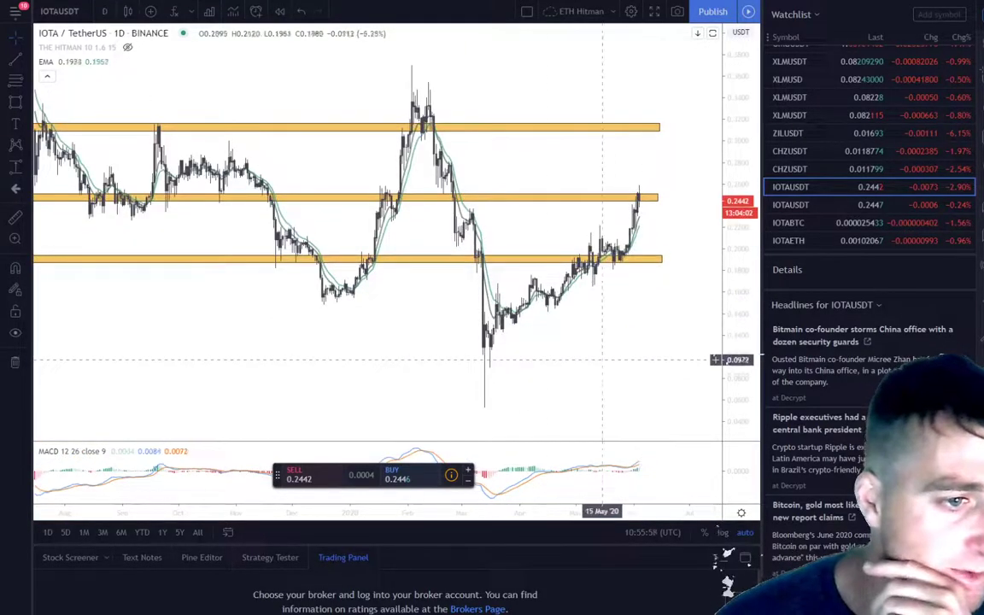
left_click_drag(607, 346, 548, 324)
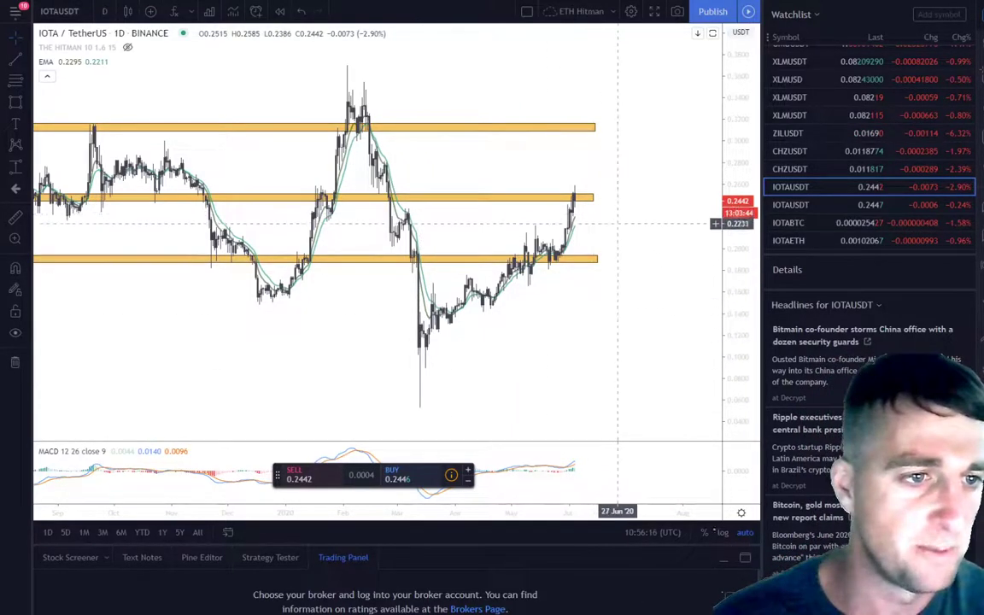
scroll(614, 222, "up", 3)
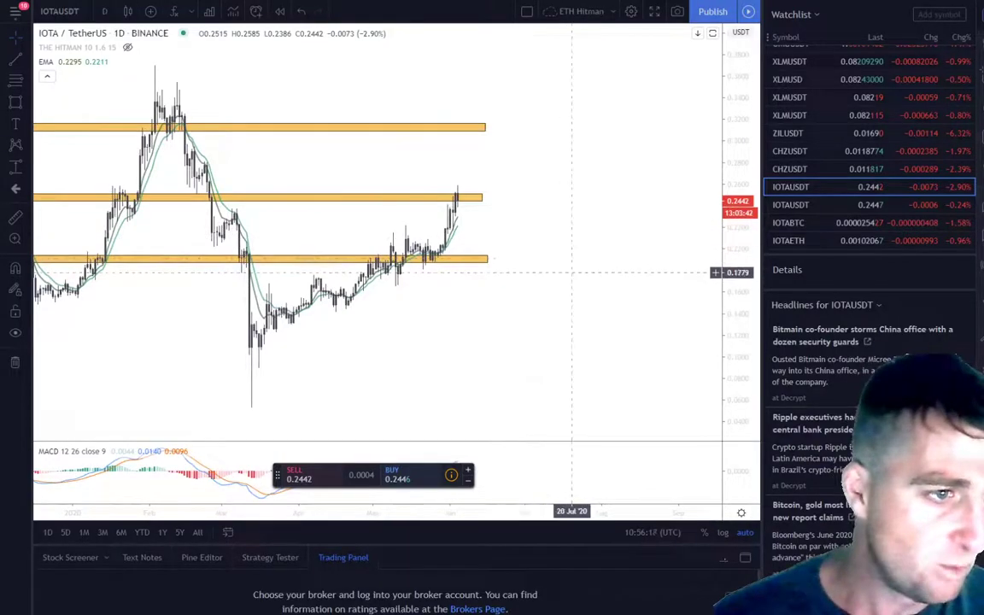
scroll(395, 273, "left", 1)
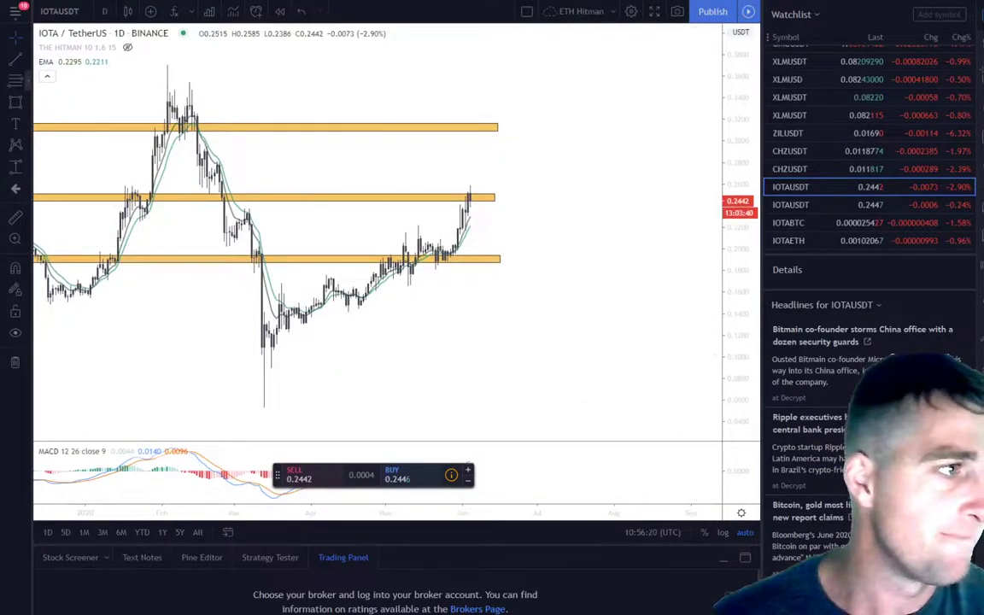
Draw a Fib Retracement from the 0.2582 high to 0.1221, giving 0.618 at 0.2062 and 0.5 at 0.1901.
left_click(15, 80)
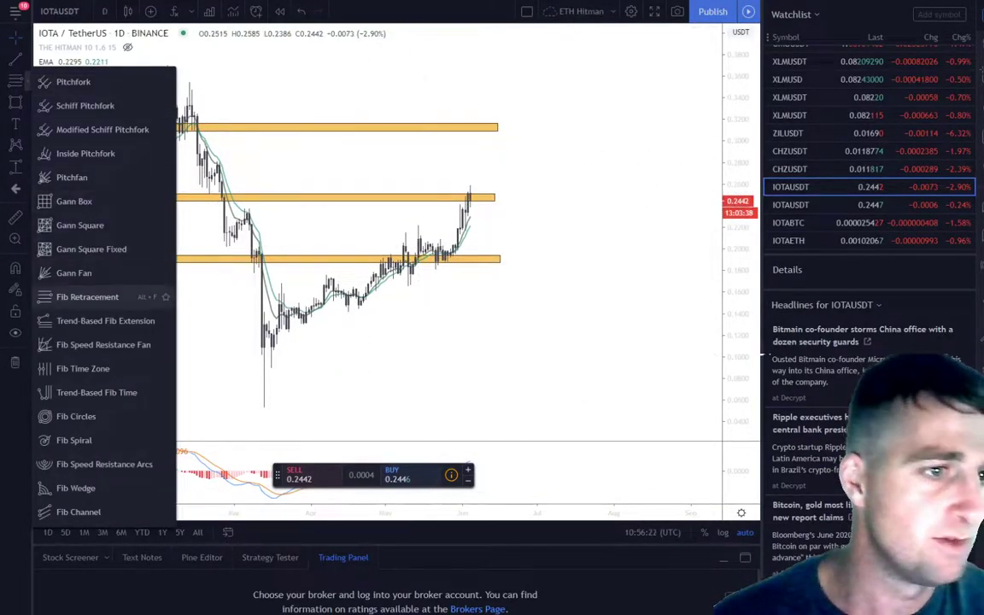
left_click(87, 296)
left_click(469, 186)
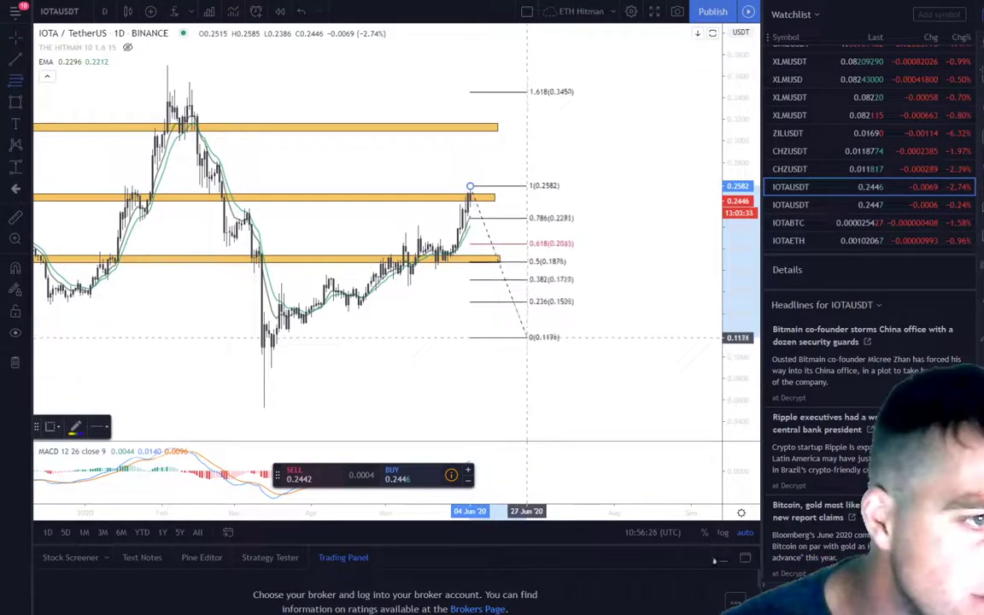
left_click(523, 332)
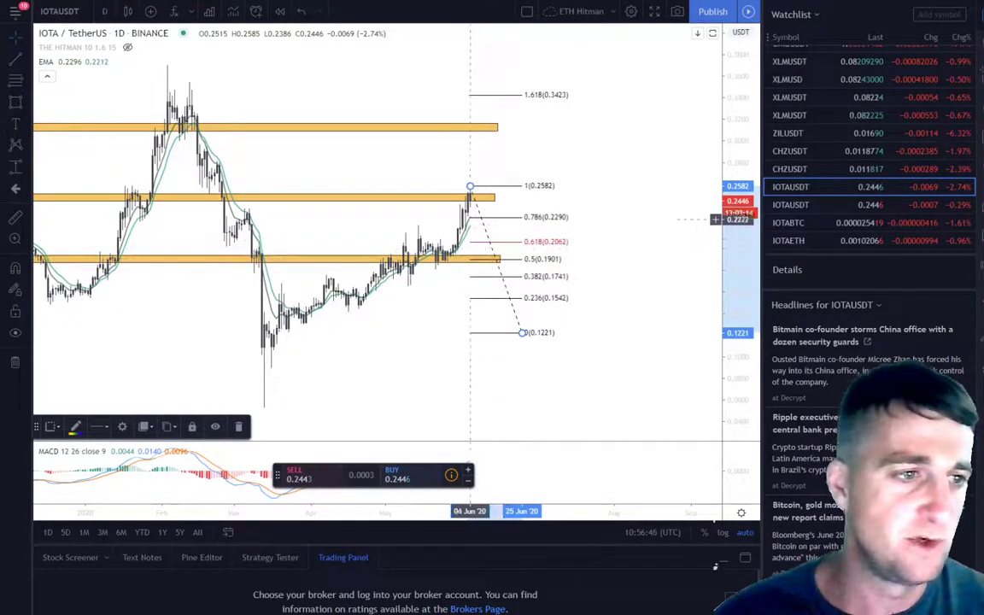
Draw red arrows from the 0.2582 high down to the 0.5 level, then up toward 0.786 (0.2290).
left_click(25, 59)
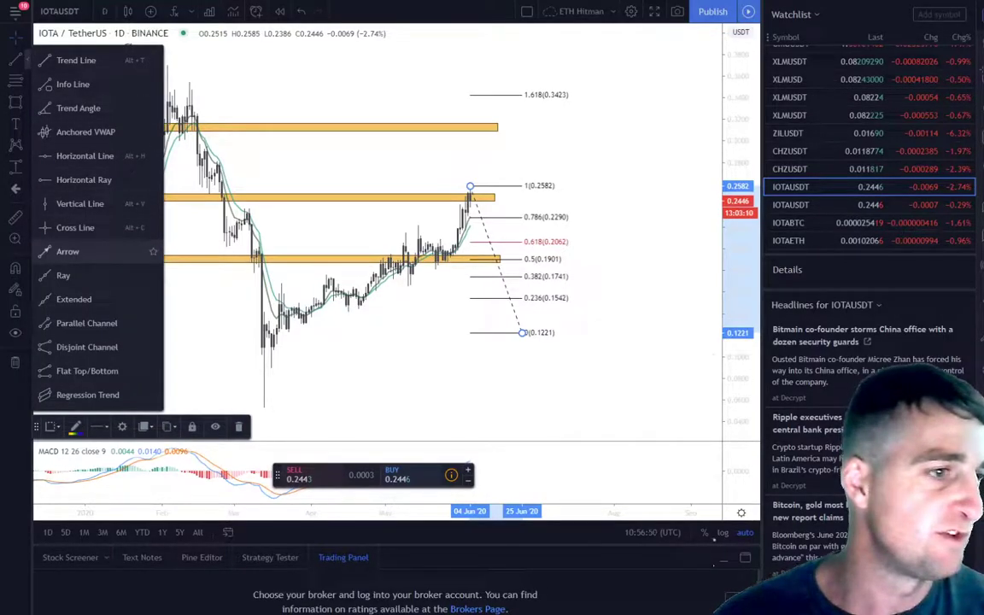
left_click(68, 251)
left_click(469, 189)
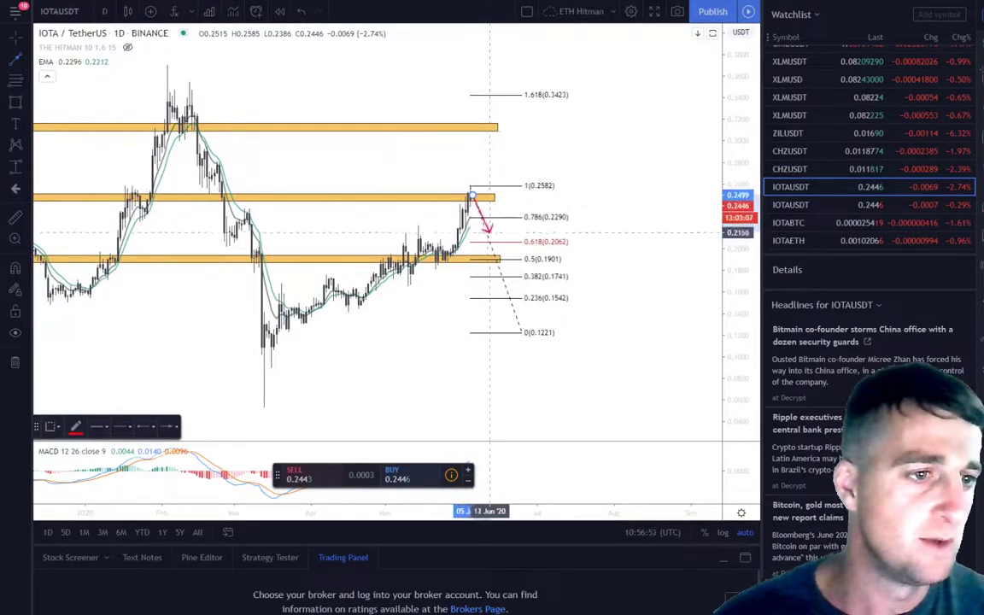
left_click(495, 256)
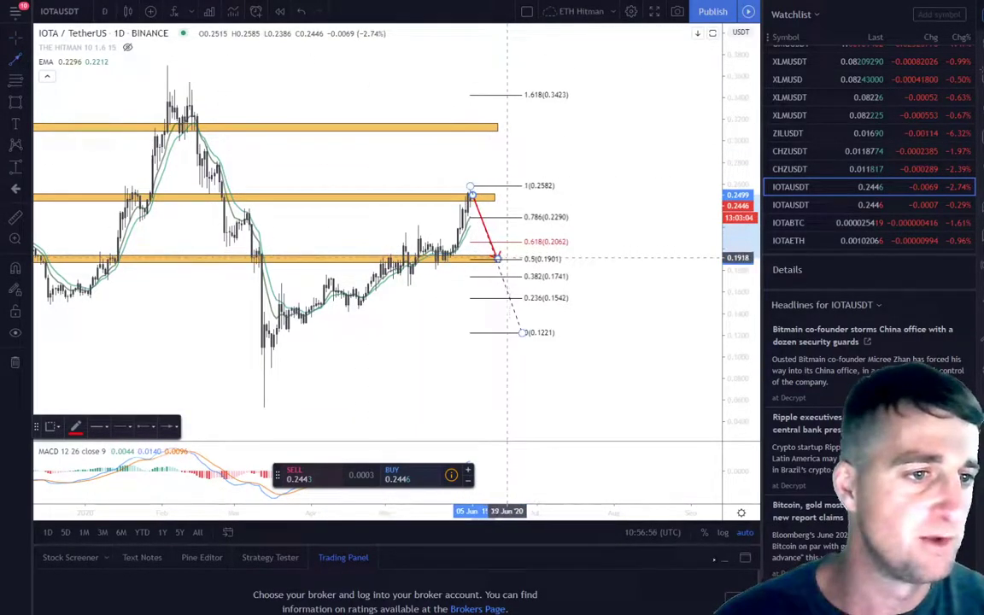
left_click(495, 256)
left_click(524, 220)
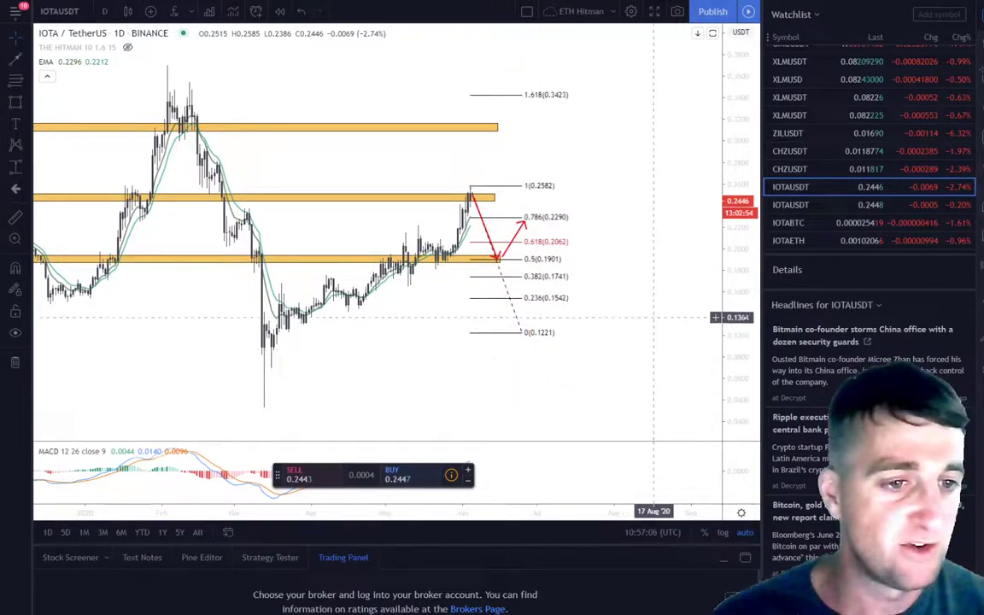
scroll(653, 318, "down", 1)
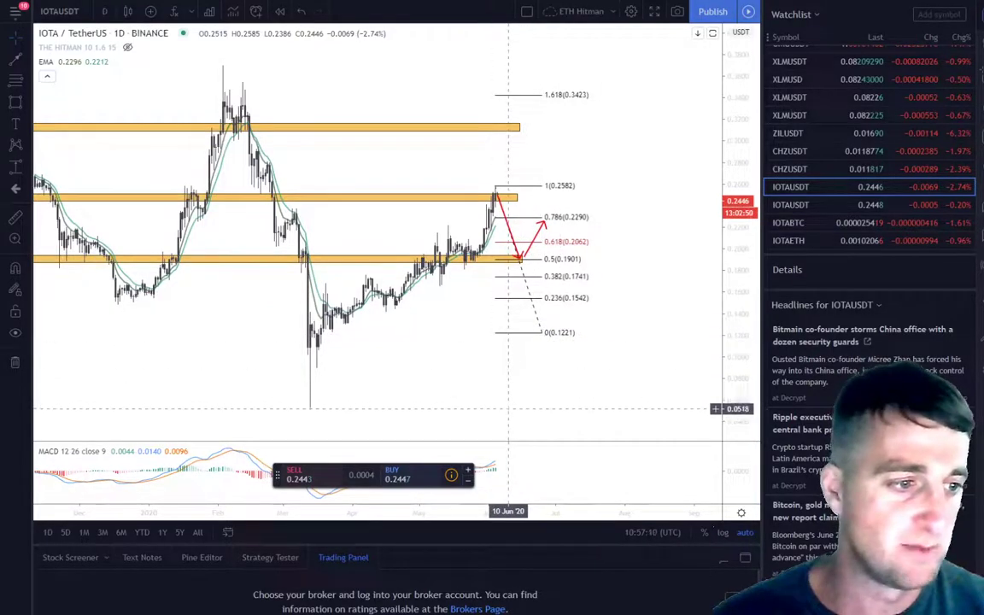
Zoom out over IOTA's longer history and select the Fib retracement, showing extensions to 4.236 (0.6986).
scroll(594, 329, "right", 2)
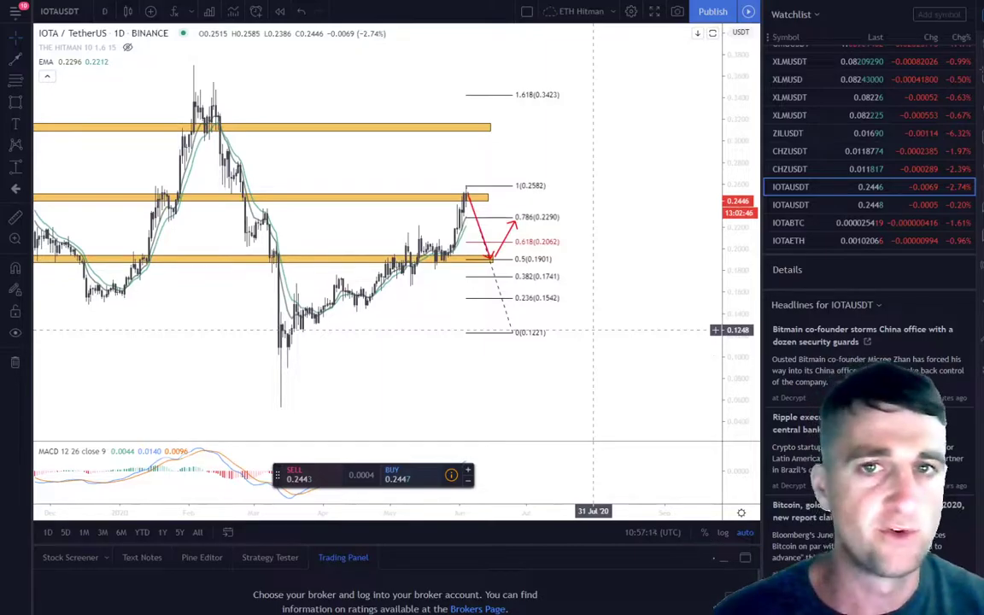
scroll(594, 329, "down", 3)
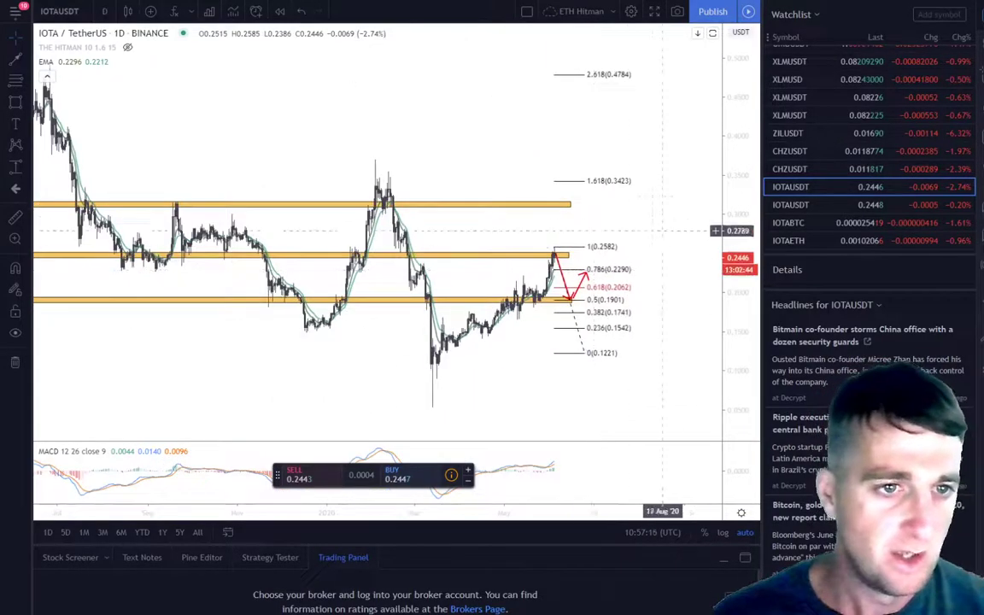
scroll(570, 232, "down", 5)
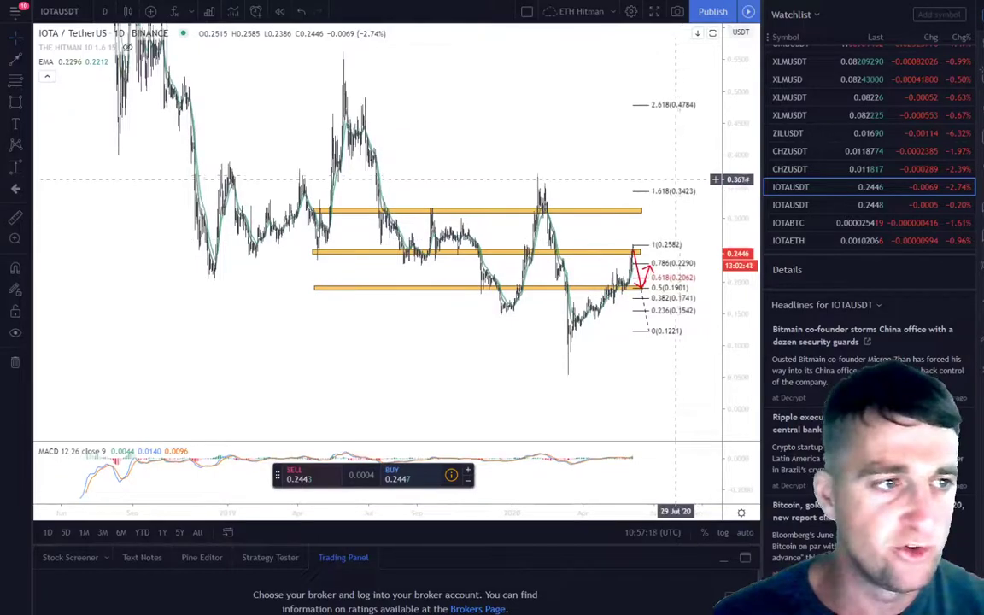
scroll(675, 243, "down", 4)
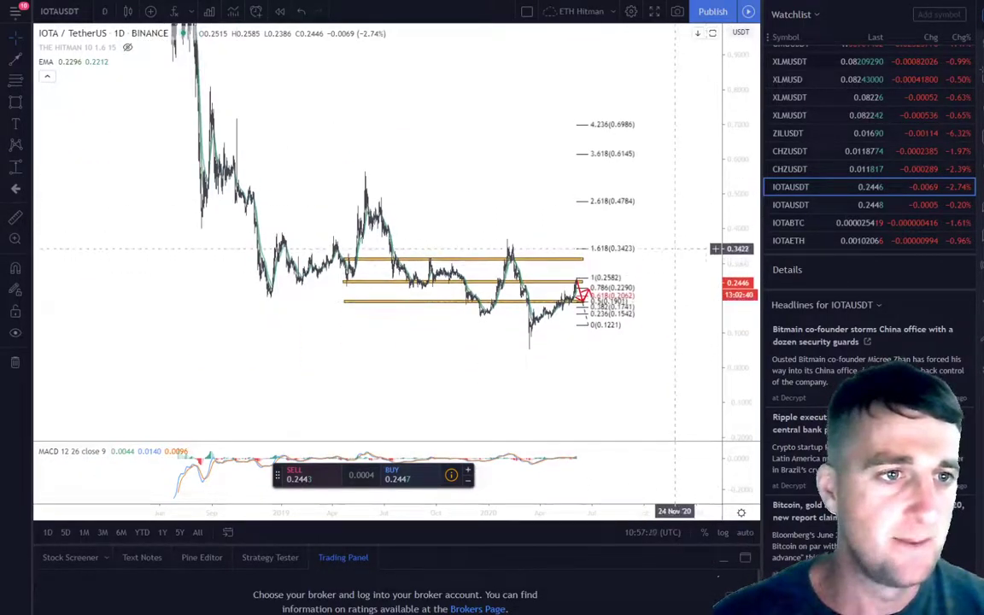
scroll(674, 243, "up", 3)
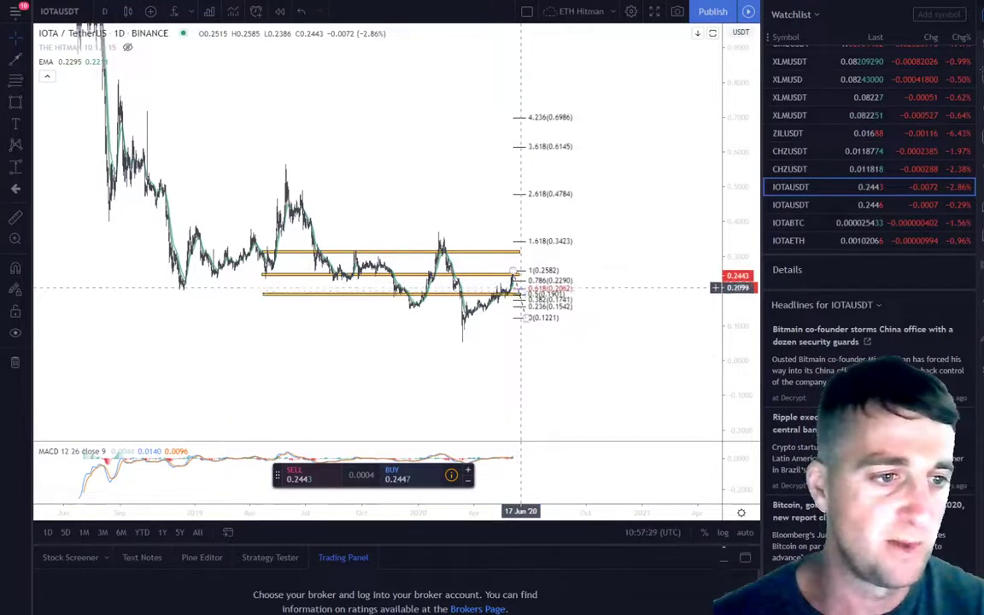
left_click(520, 288)
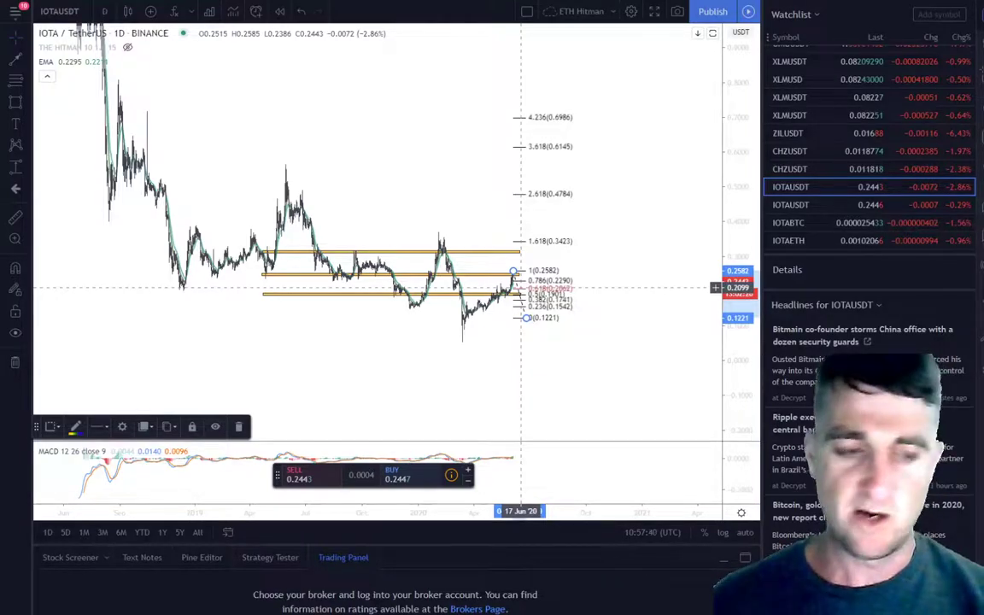
Zoom back in on recent price at 0.2443, leaving only the three orange zones.
scroll(519, 288, "up", 3)
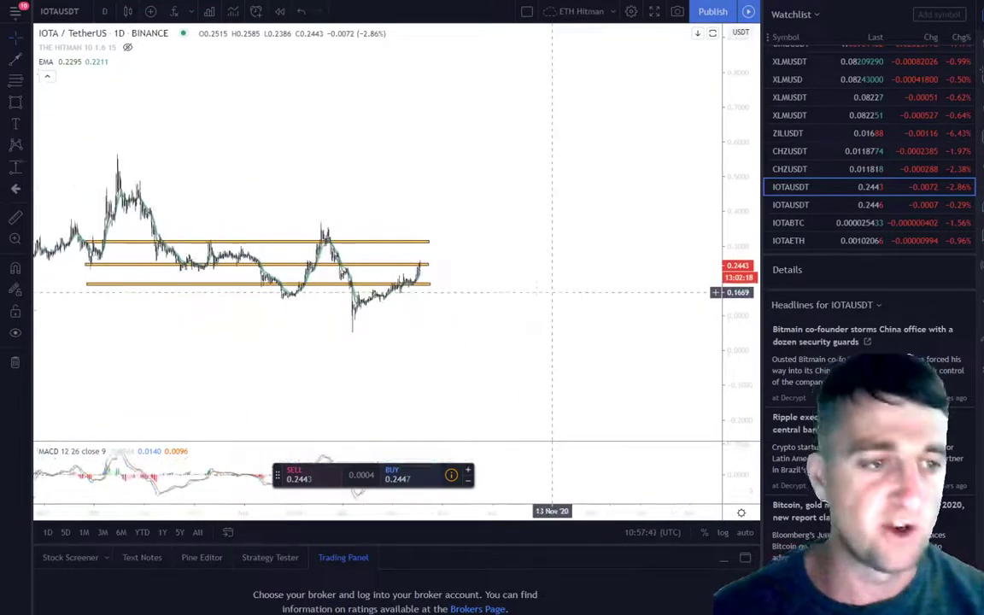
scroll(551, 292, "down", 2)
scroll(534, 274, "up", 4)
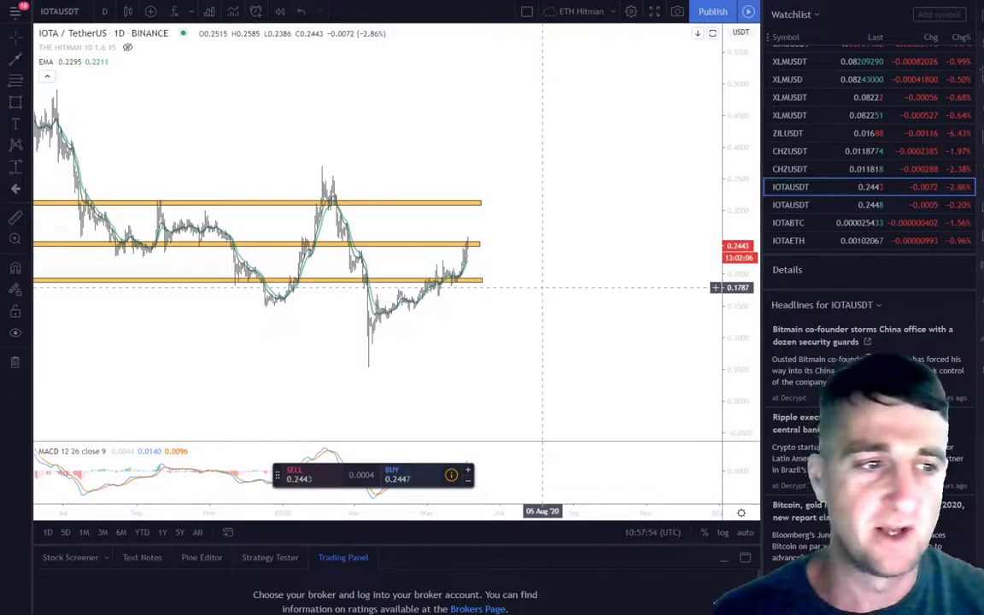
scroll(562, 287, "up", 1)
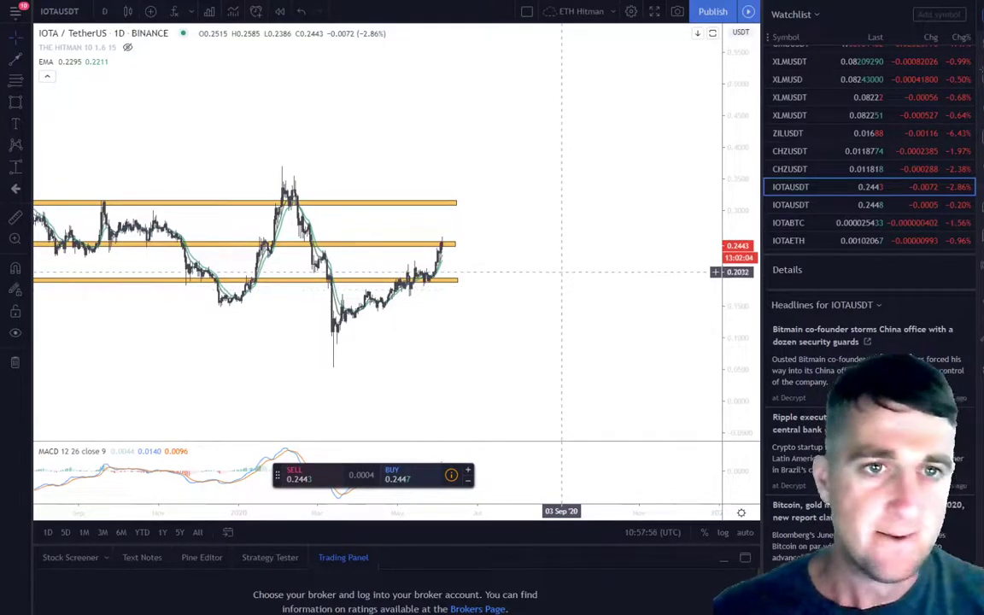